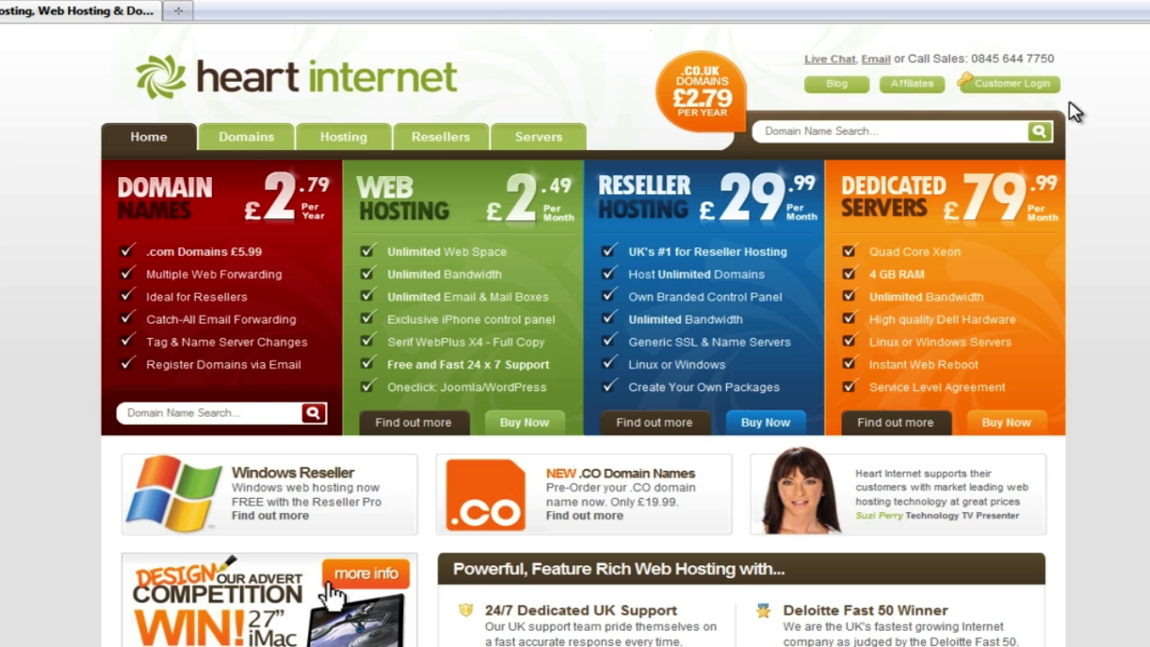
Sign in to the Heart Internet Customers Area through Customer Login
{"action": "left_click", "coordinate": [986, 85]}
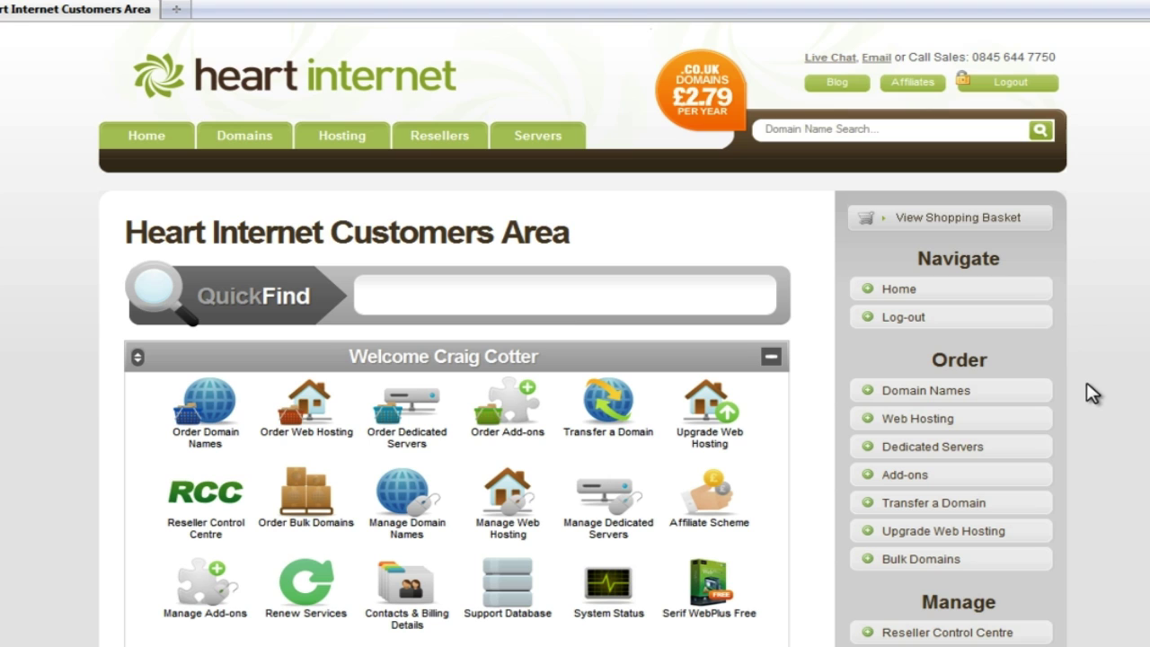
Show the Exchange Mail Boxes add-on details down to its £10.00 monthly order form
{"action": "left_click", "coordinate": [958, 481]}
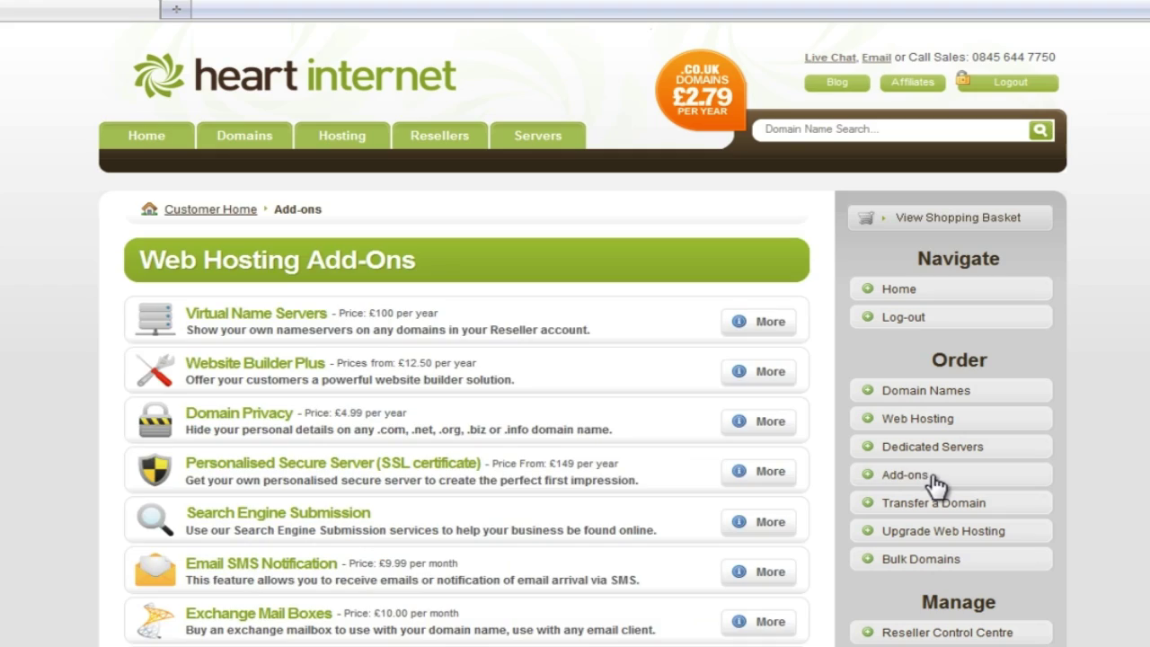
{"action": "scroll", "coordinate": [827, 503], "scroll_direction": "down", "scroll_amount": 2}
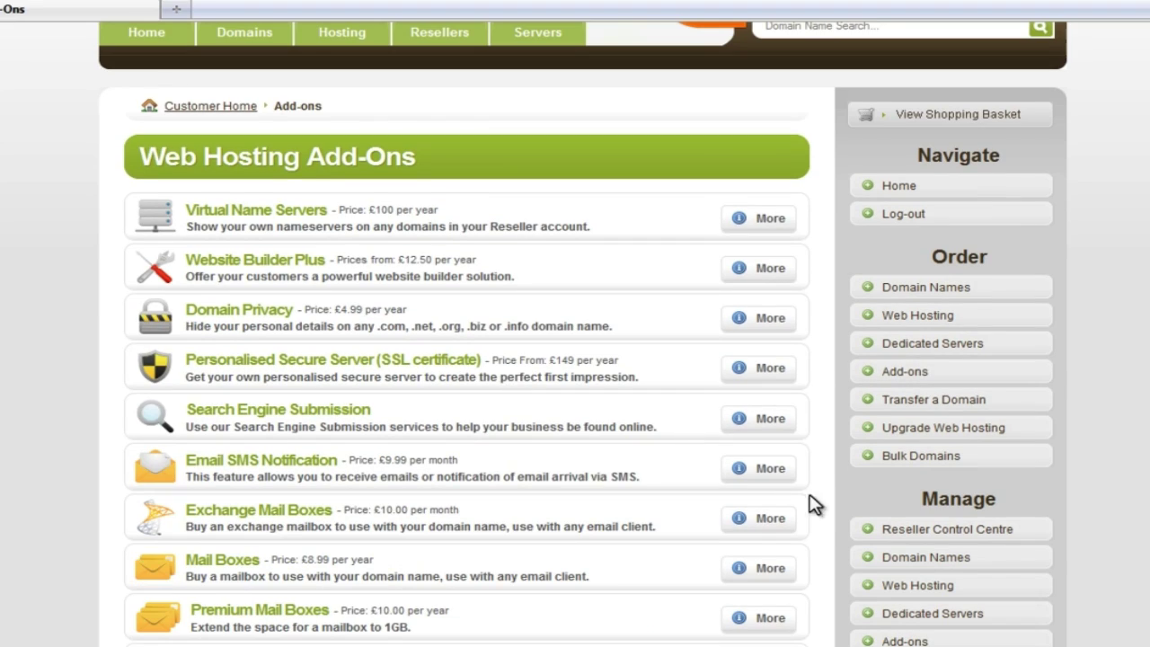
{"action": "left_click", "coordinate": [757, 519]}
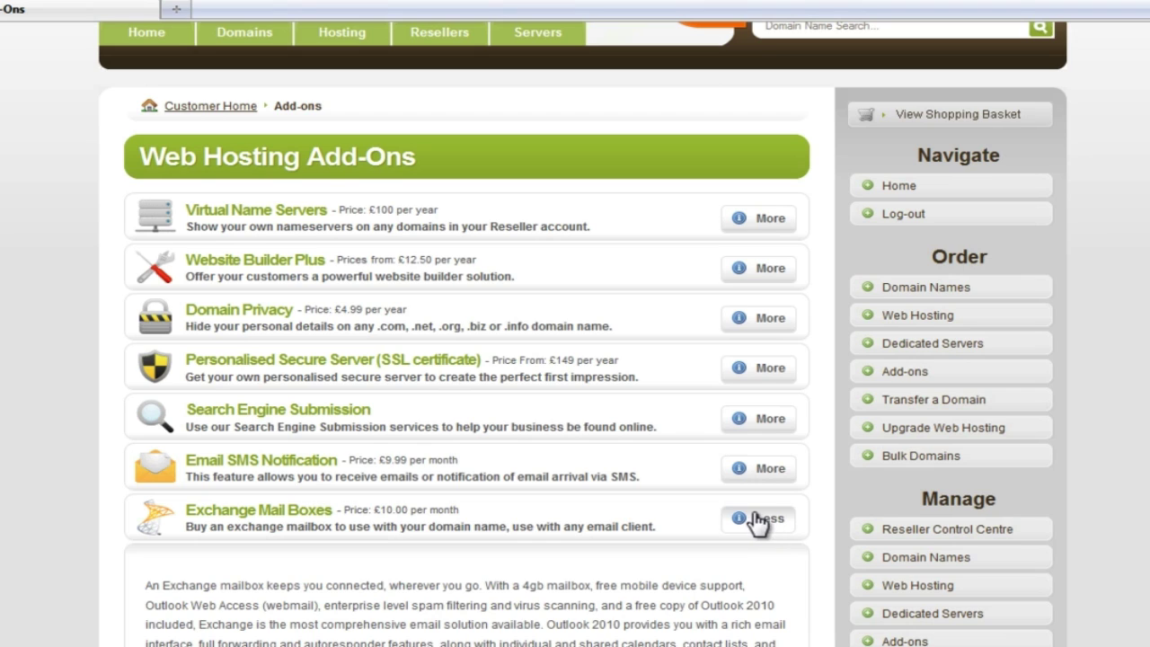
{"action": "scroll", "coordinate": [755, 521], "scroll_direction": "down", "scroll_amount": 2}
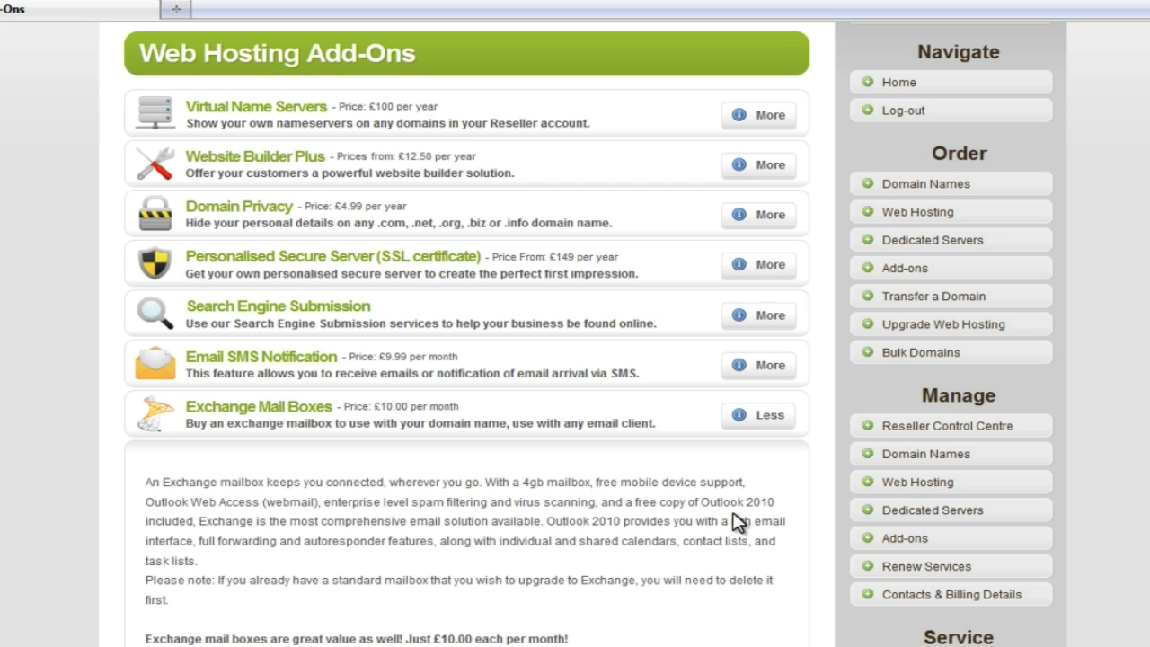
{"action": "scroll", "coordinate": [675, 544], "scroll_direction": "down", "scroll_amount": 5}
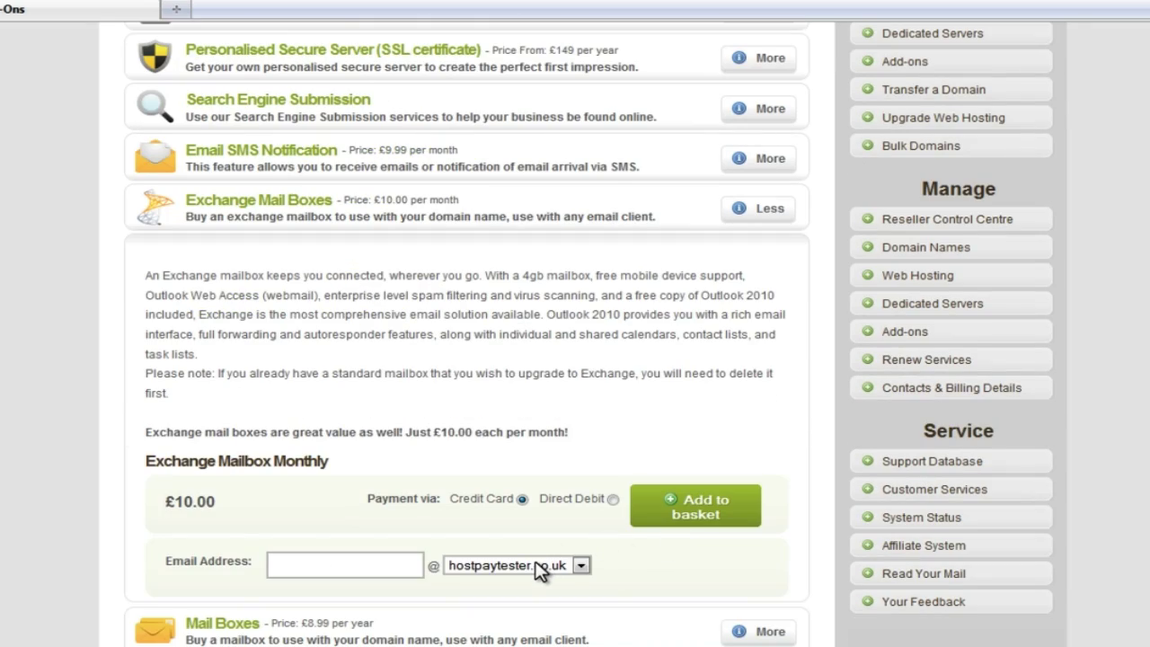
Add a monthly Exchange mailbox named 'exchange' on the account's own domain to the basket
{"action": "left_click", "coordinate": [539, 566]}
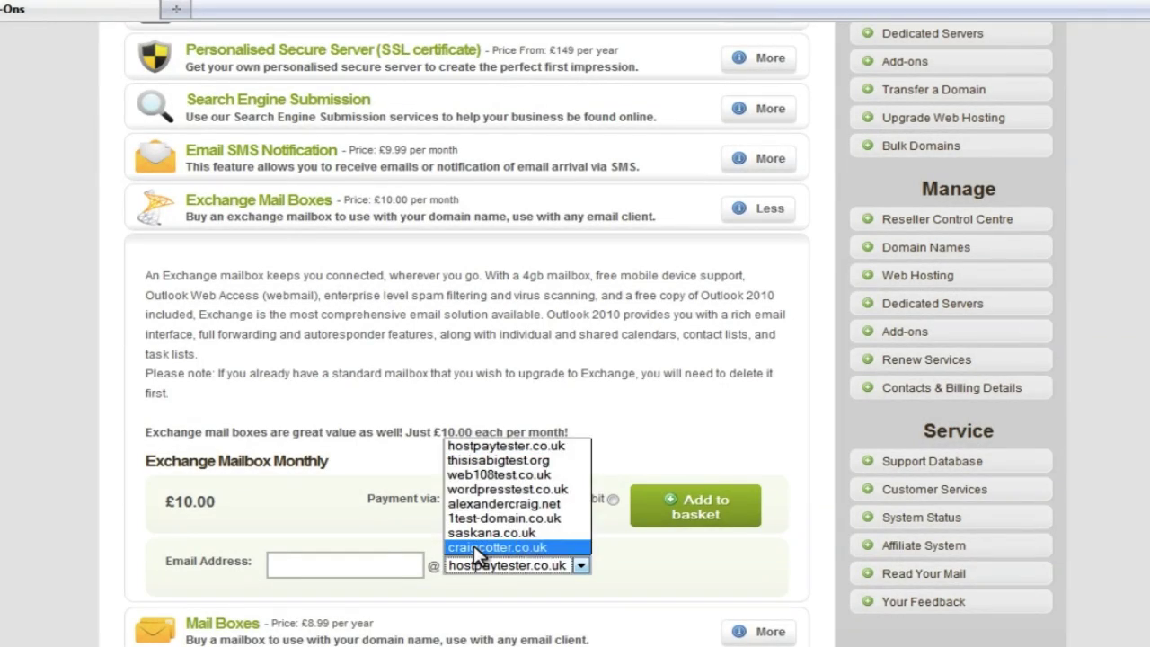
{"action": "left_click", "coordinate": [473, 545]}
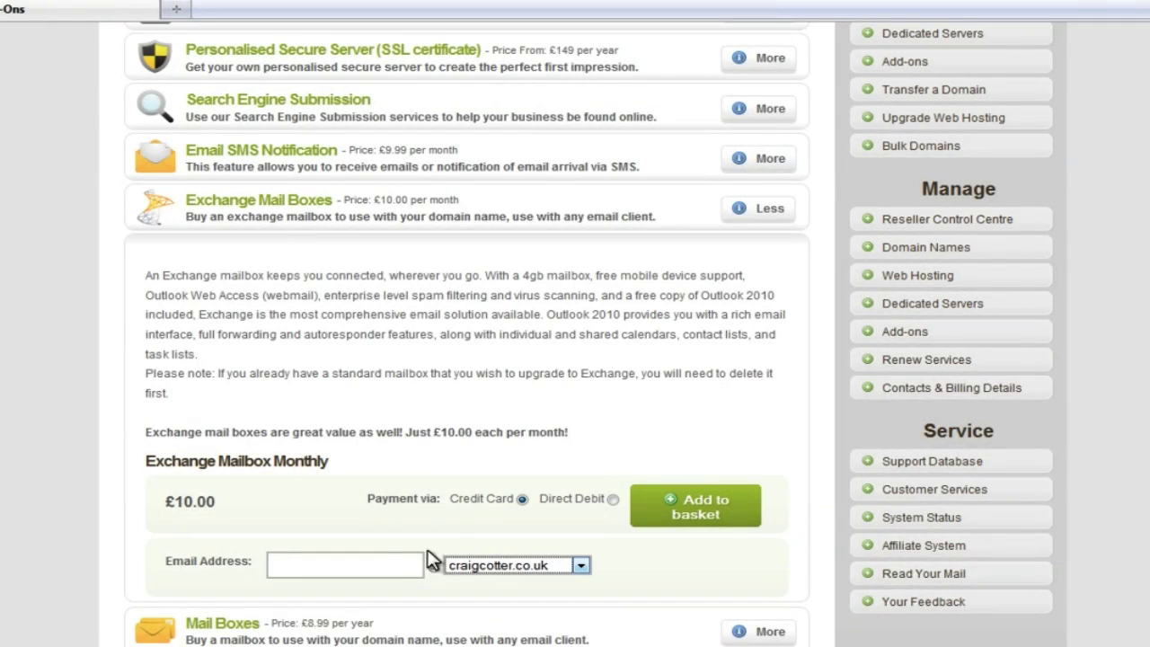
{"action": "left_click", "coordinate": [348, 566]}
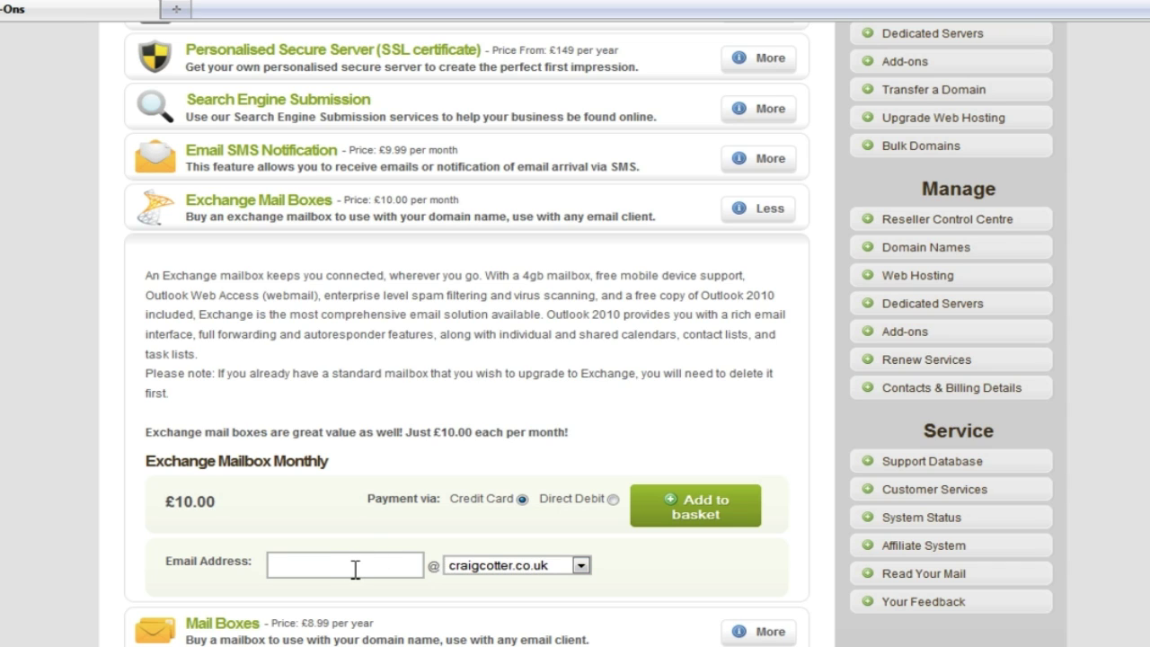
{"action": "type", "text": "exchang"}
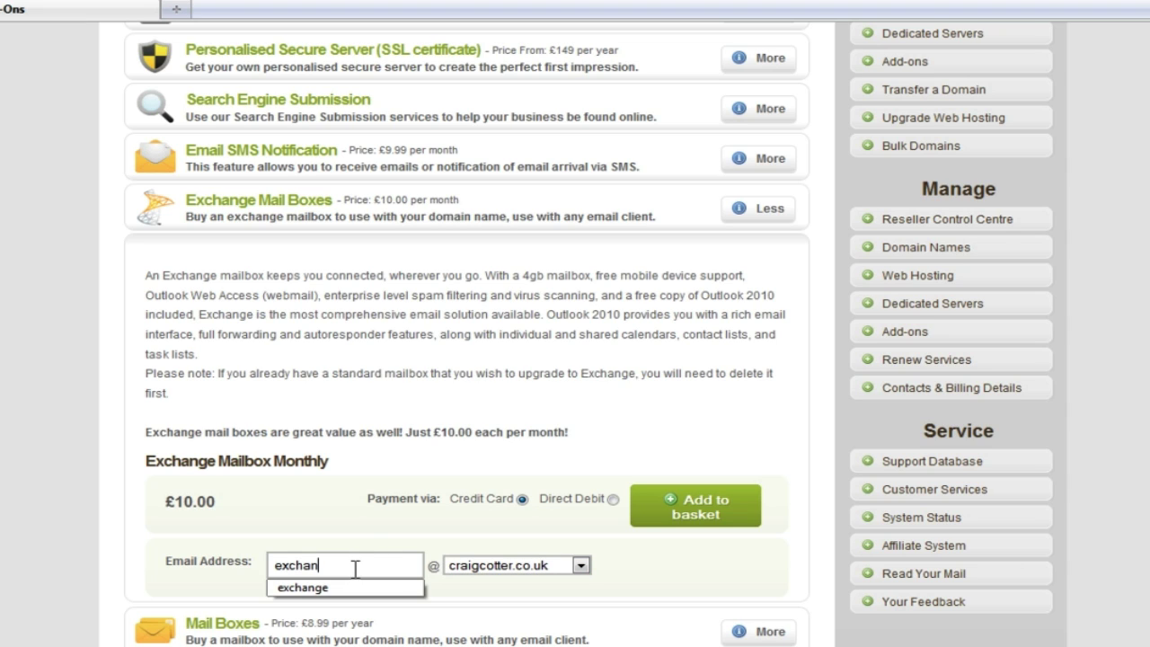
{"action": "type", "text": "e"}
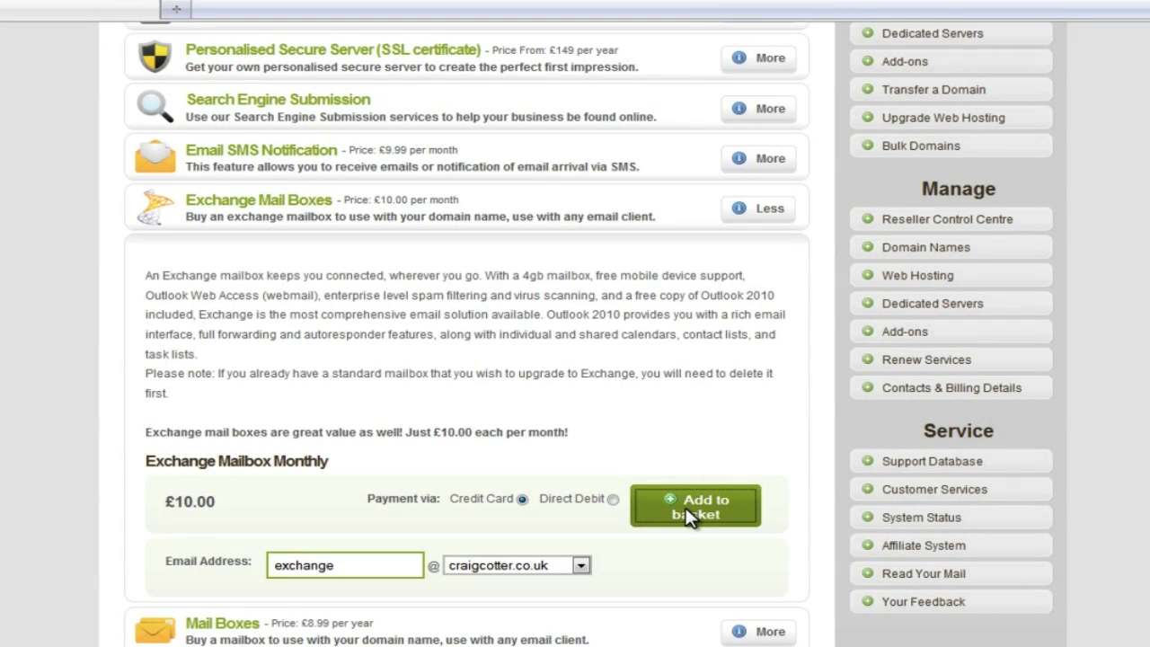
{"action": "left_click", "coordinate": [688, 517]}
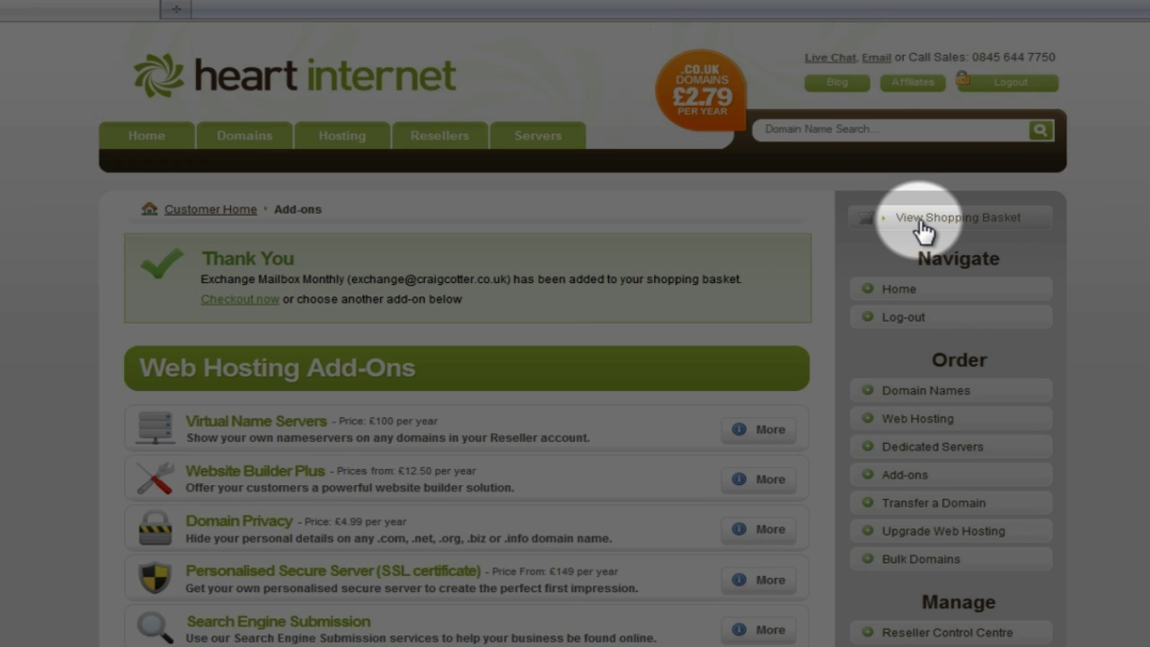
Check out the shopping basket to place the Exchange mailbox order
{"action": "left_click", "coordinate": [923, 225]}
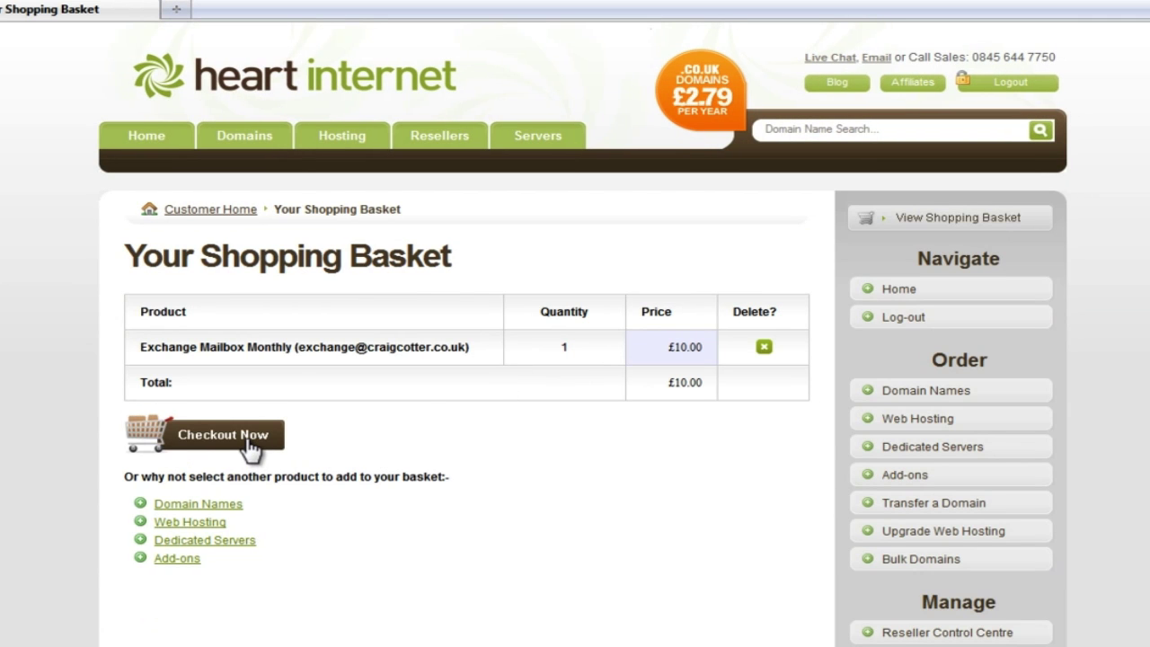
{"action": "left_click", "coordinate": [242, 440]}
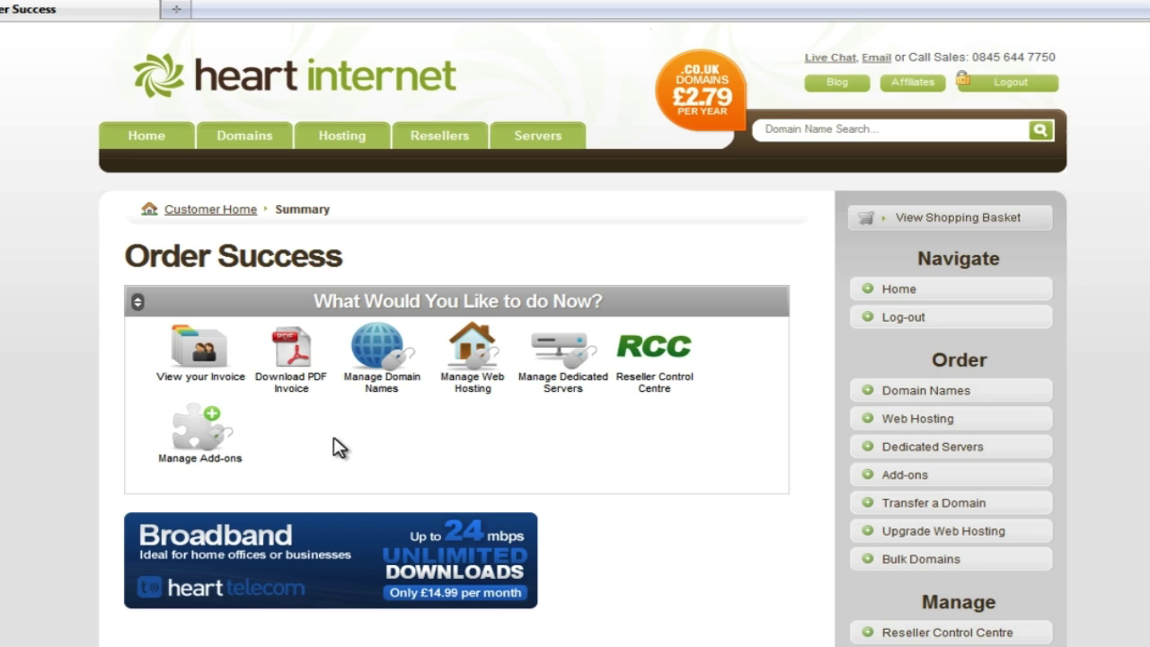
{"action": "scroll", "coordinate": [719, 458], "scroll_direction": "down", "scroll_amount": 4}
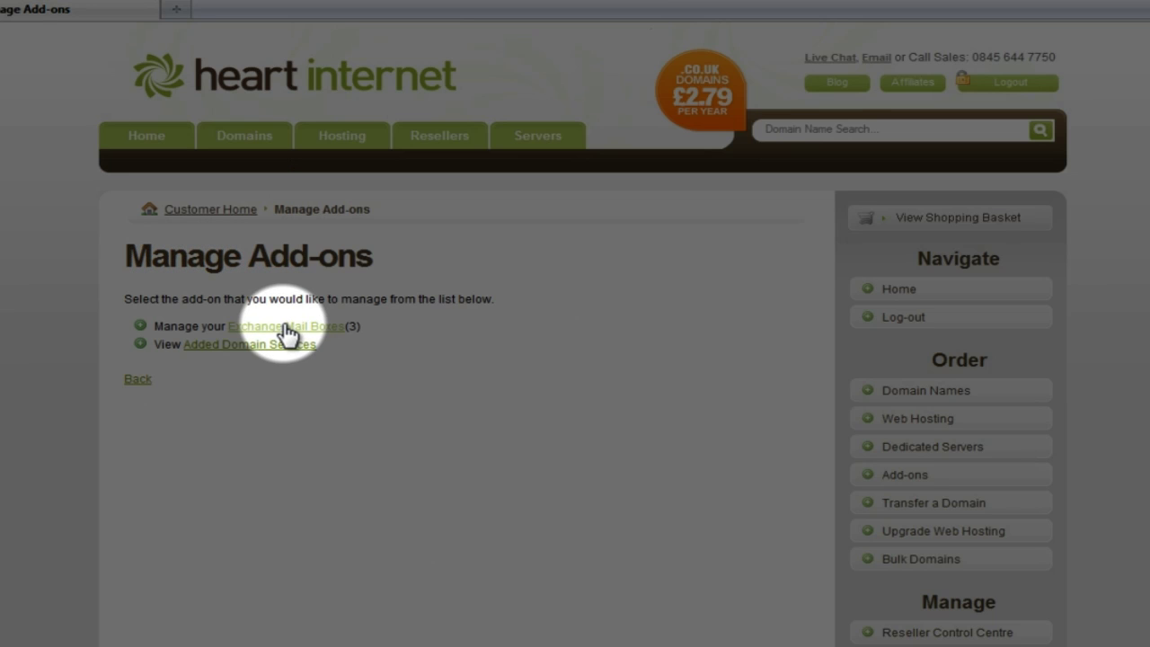
Open Manage Exchange Mail Boxes and review the two mailboxes, each using 0 of 4096 MB
{"action": "left_click", "coordinate": [286, 329]}
{"action": "scroll", "coordinate": [301, 199], "scroll_direction": "down", "scroll_amount": 3}
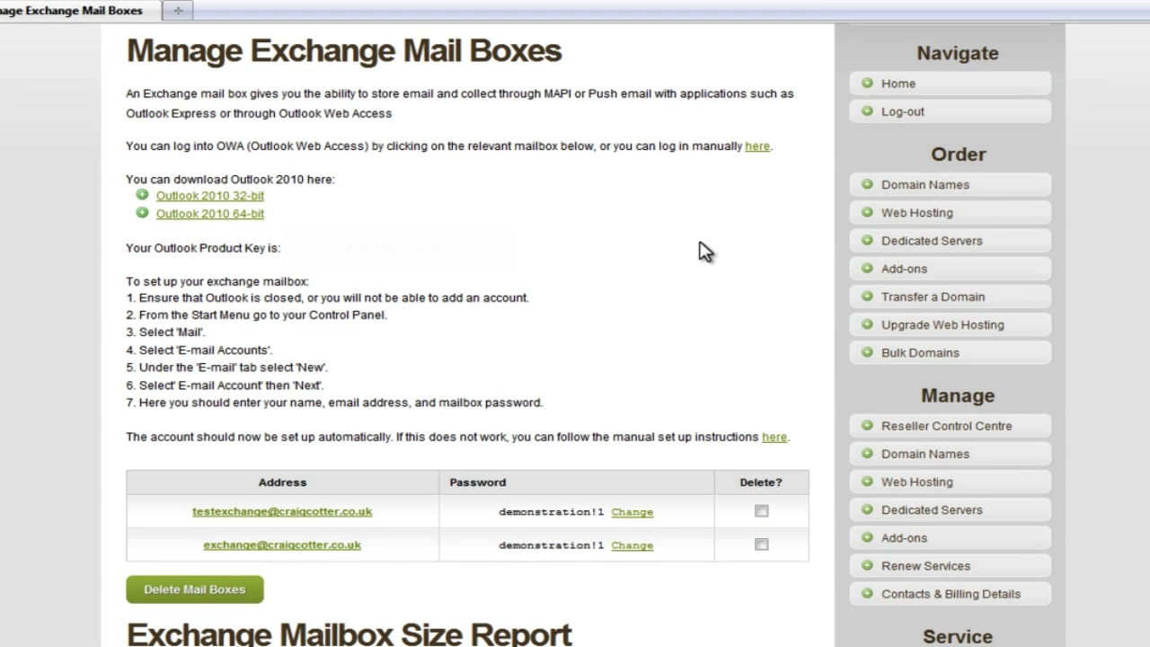
{"action": "scroll", "coordinate": [645, 297], "scroll_direction": "down", "scroll_amount": 3}
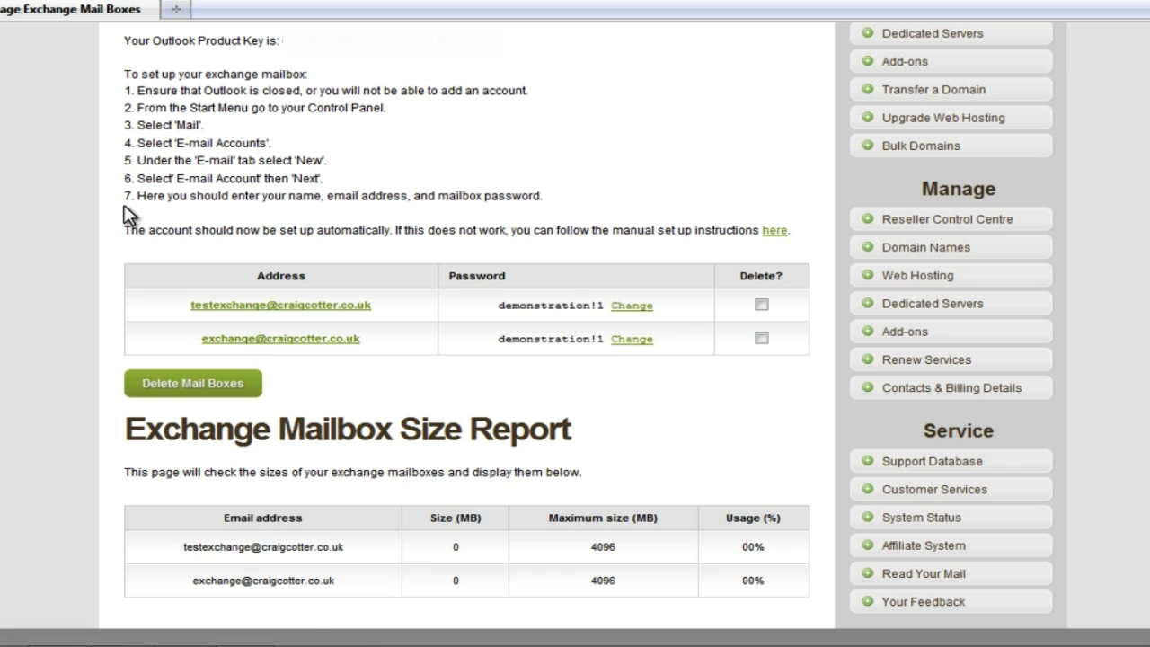
Open Mail (32-bit) from the Control Panel to see the empty Outlook profile list
{"action": "key", "text": "super"}
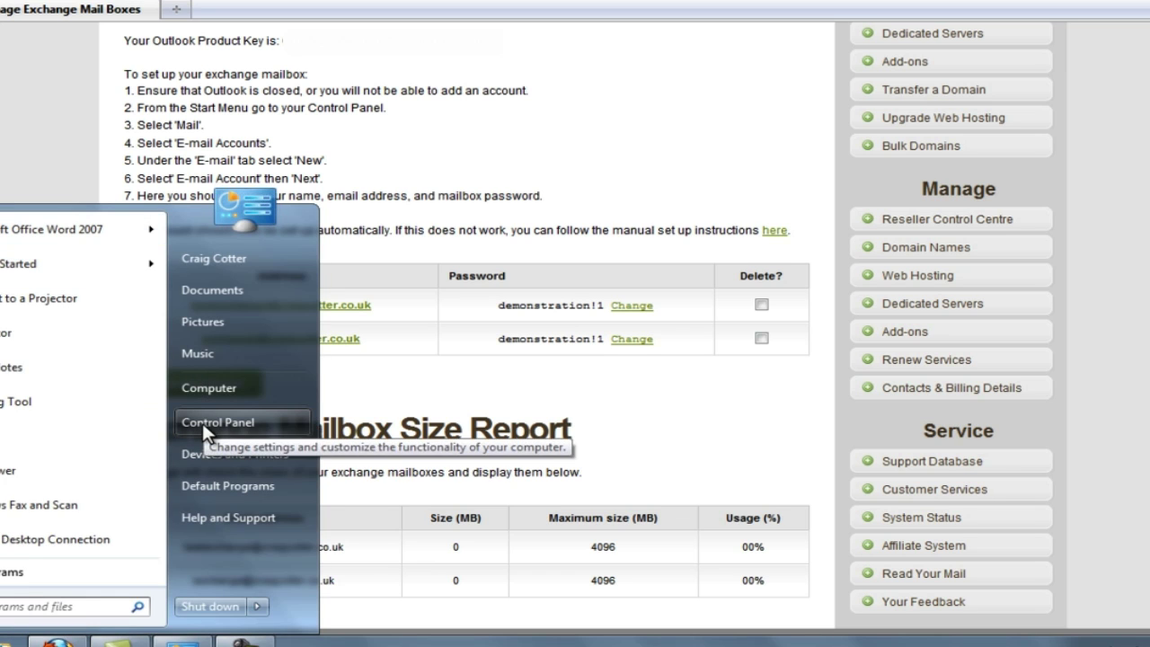
{"action": "left_click", "coordinate": [203, 422]}
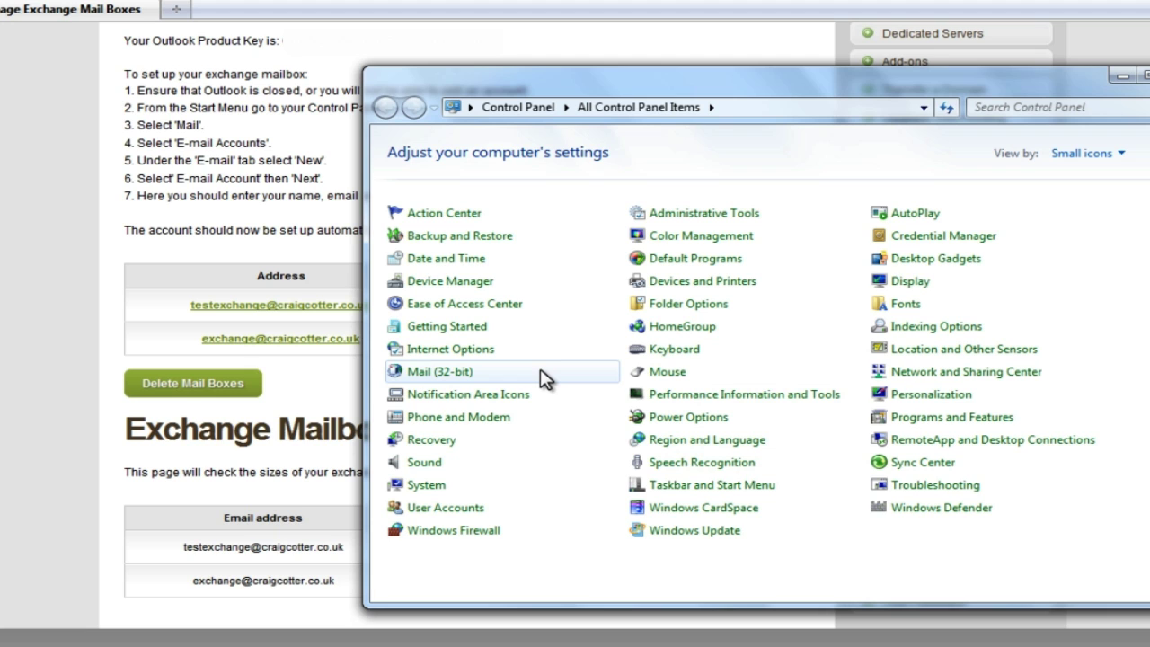
{"action": "left_click", "coordinate": [425, 374]}
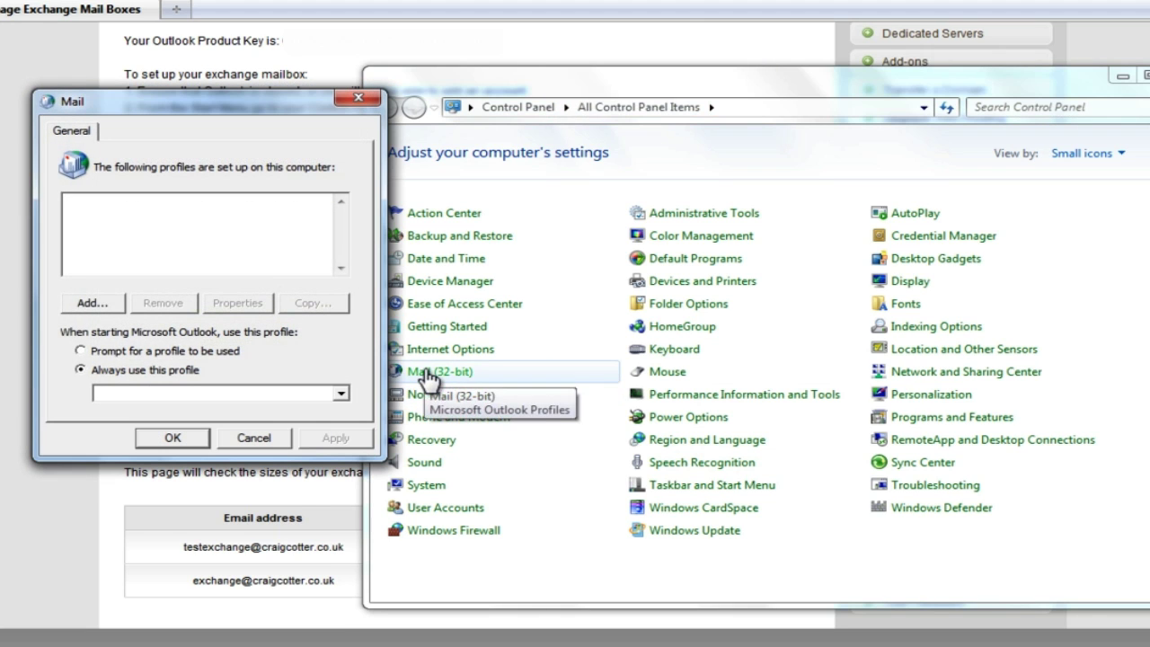
Create a new mail profile named after the account holder
{"action": "left_click", "coordinate": [90, 306]}
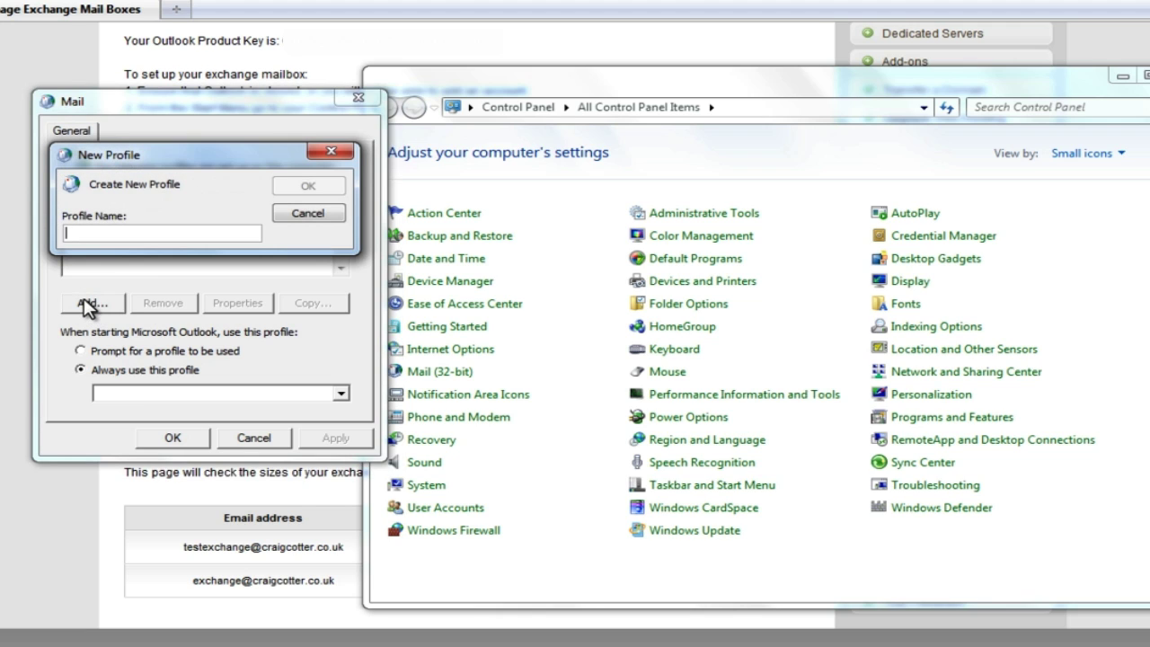
{"action": "type", "text": "Craig's M"}
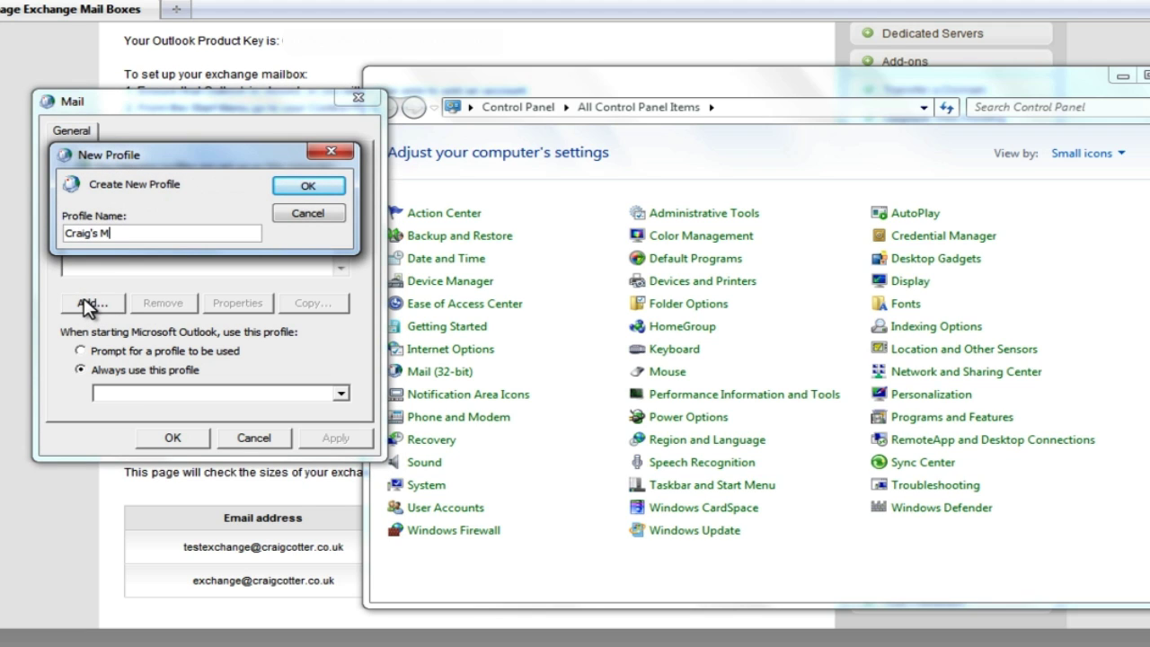
{"action": "type", "text": "ail"}
{"action": "key", "text": "Return"}
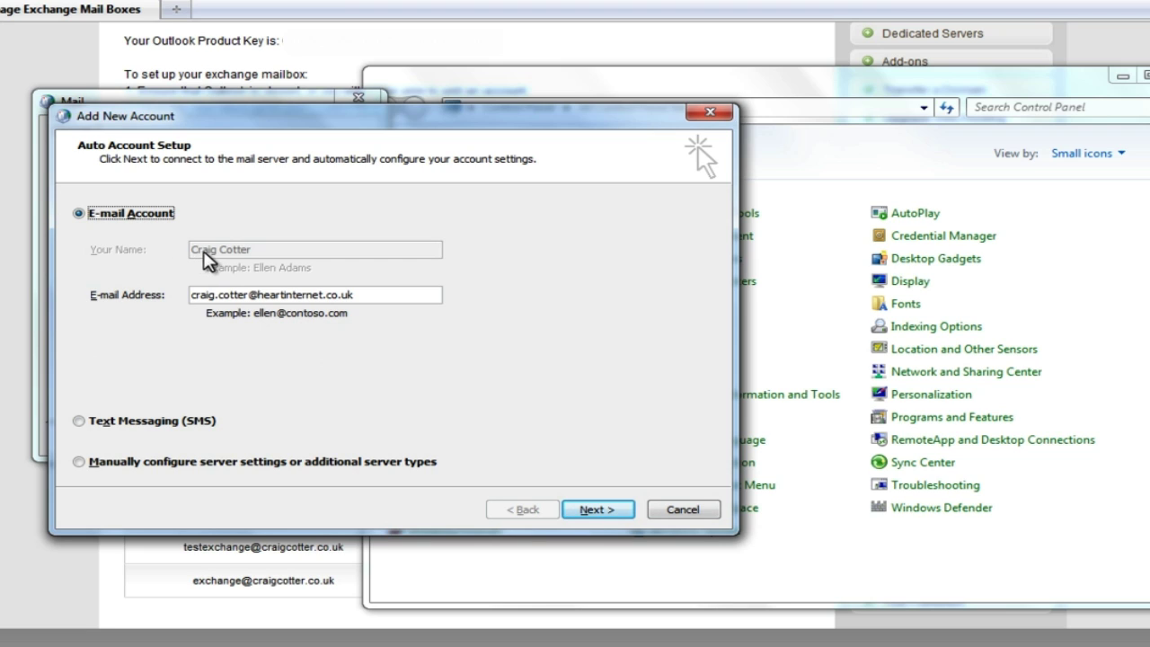
Replace the prefilled address with the Exchange mailbox e-mail and enter its password
{"action": "left_click_drag", "start_coordinate": [360, 295], "coordinate": [70, 296]}
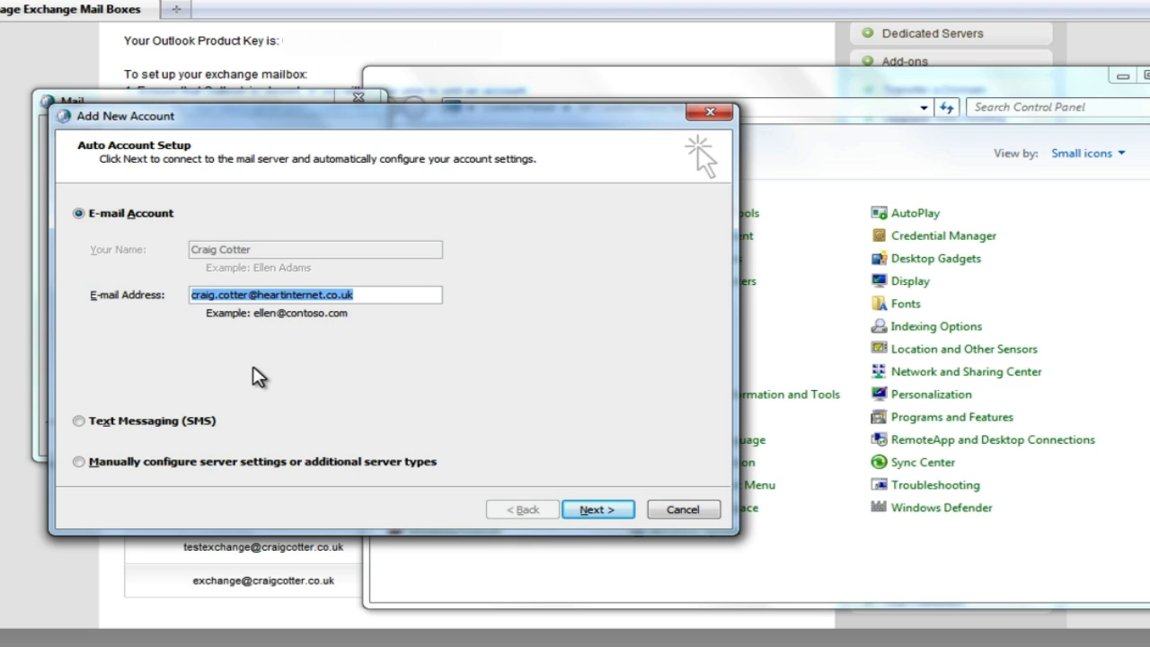
{"action": "key", "text": "BackSpace"}
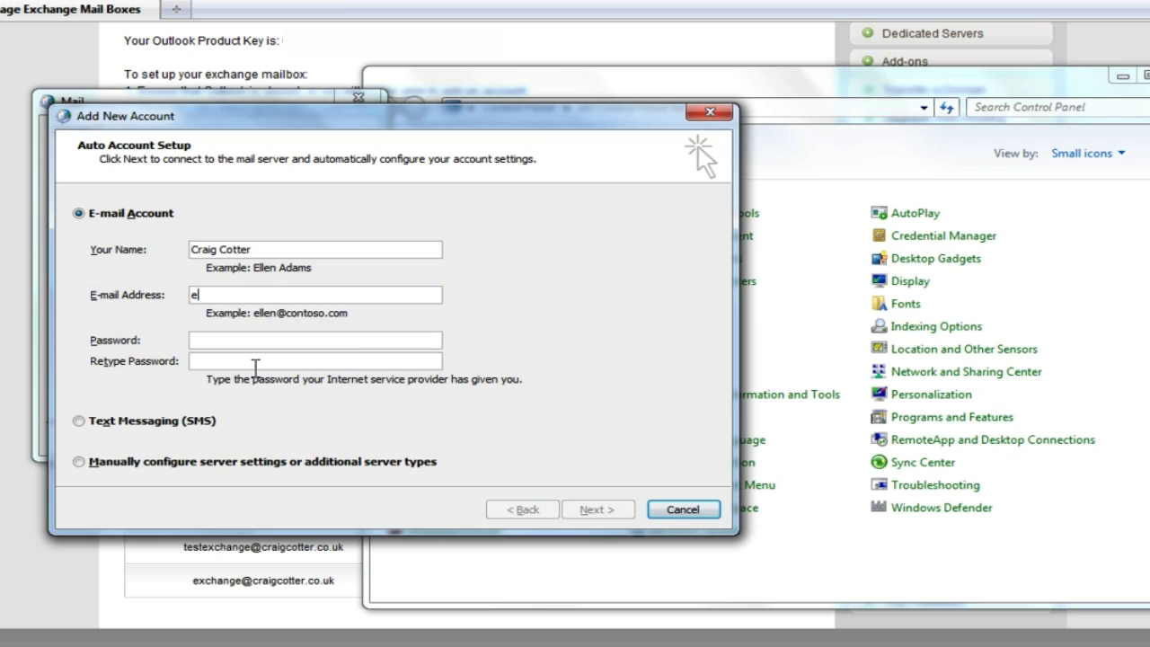
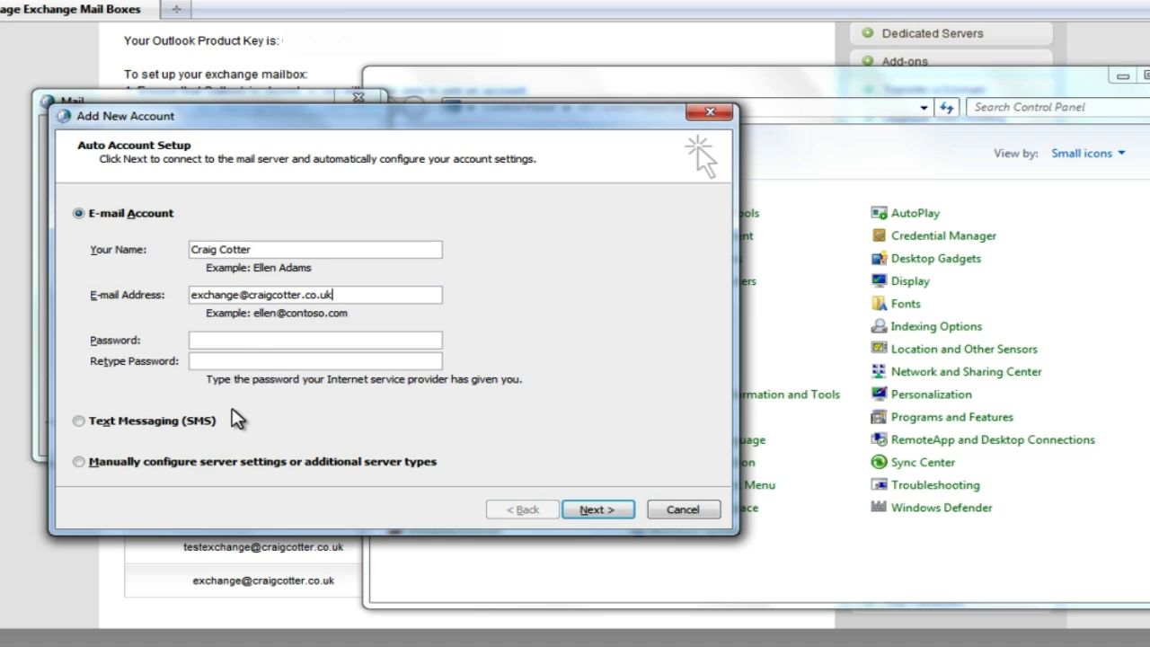
{"action": "left_click", "coordinate": [241, 342]}
{"action": "type", "text": "***************************"}
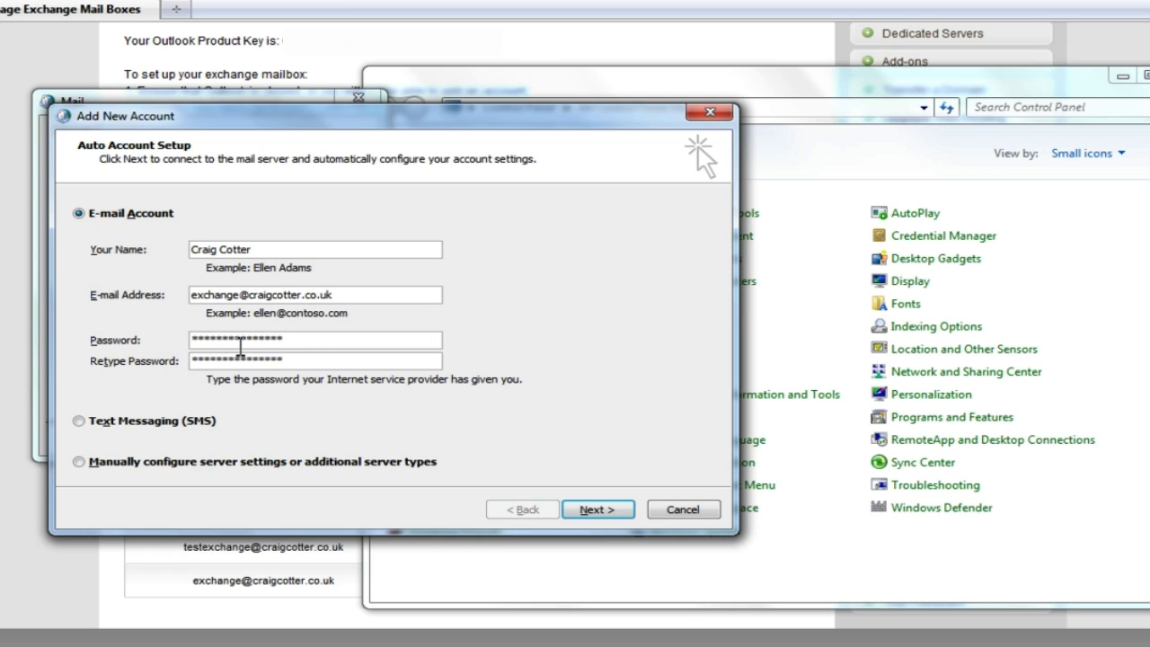
Run automatic account setup, entering the mailbox password with Remember my credentials ticked
{"action": "left_click", "coordinate": [590, 508]}
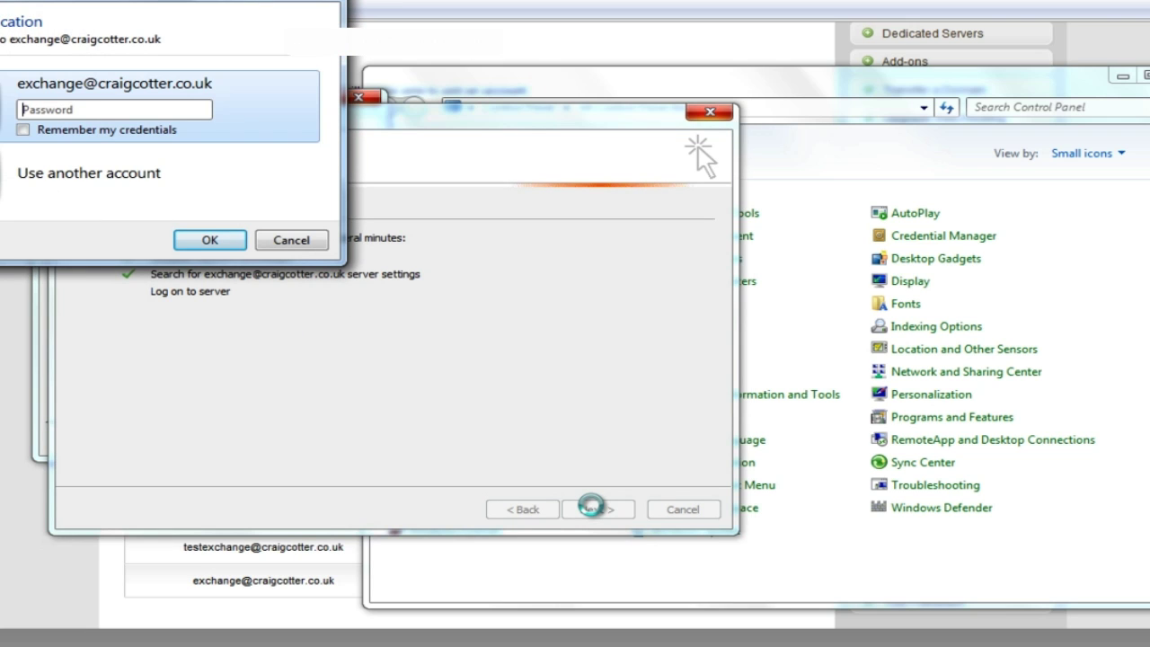
{"action": "type", "text": "*************"}
{"action": "left_click", "coordinate": [23, 130]}
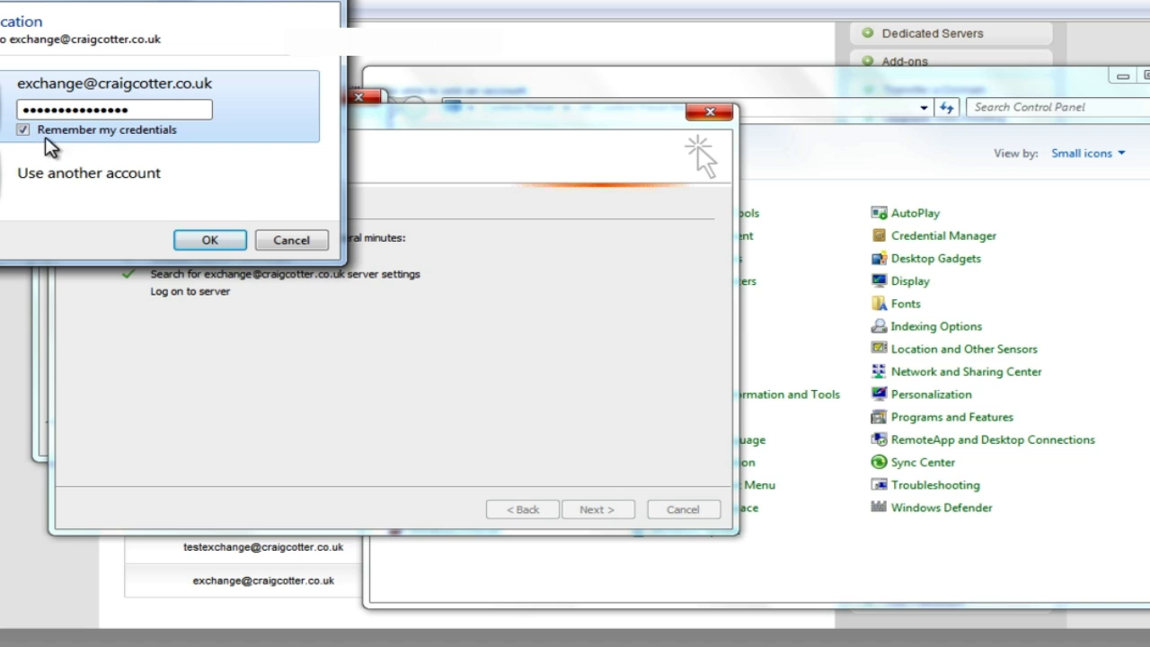
{"action": "left_click", "coordinate": [221, 241]}
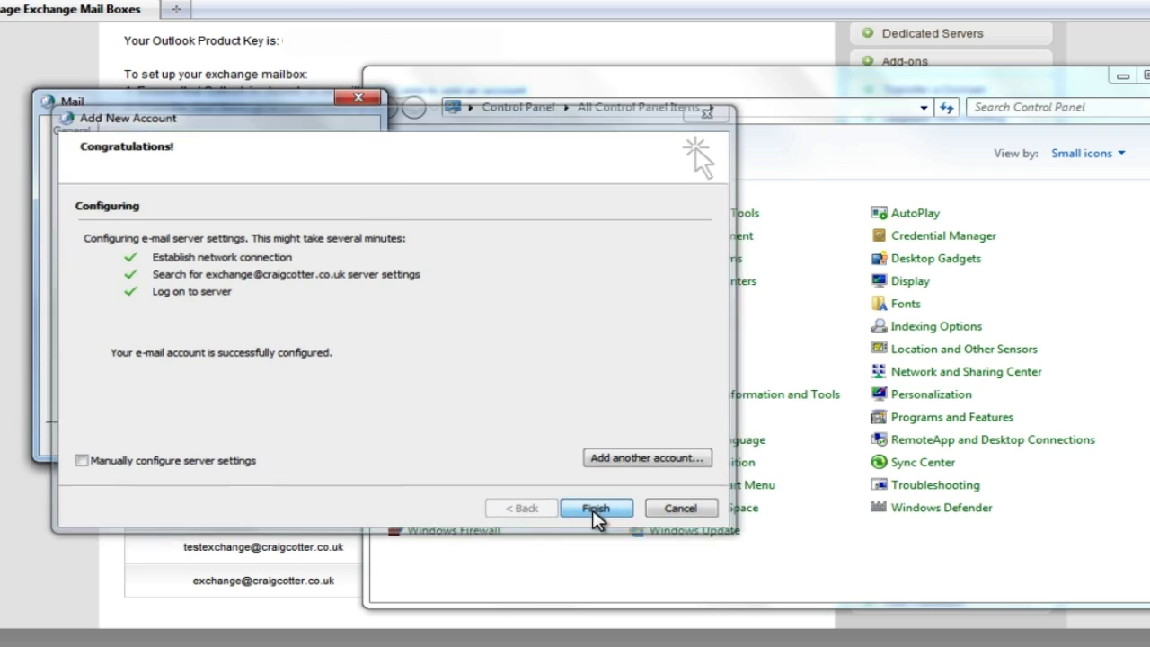
Finish the wizard, remove the existing mail profile, and start a new one named for the account holder
{"action": "left_click", "coordinate": [593, 511]}
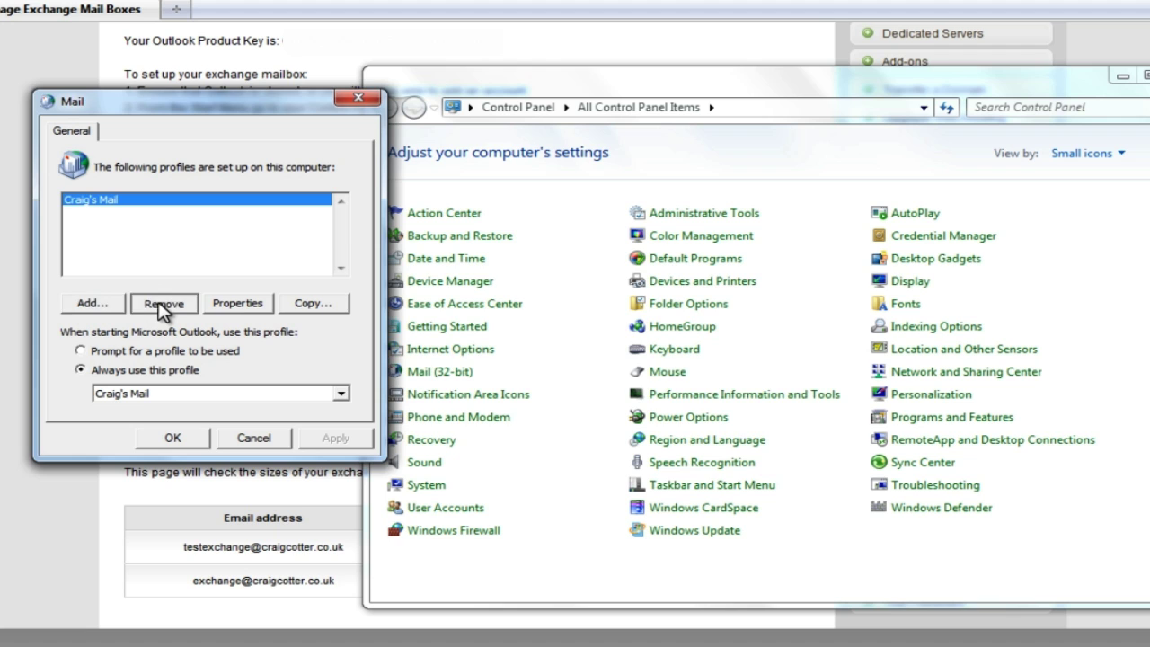
{"action": "left_click", "coordinate": [160, 304]}
{"action": "left_click", "coordinate": [665, 397]}
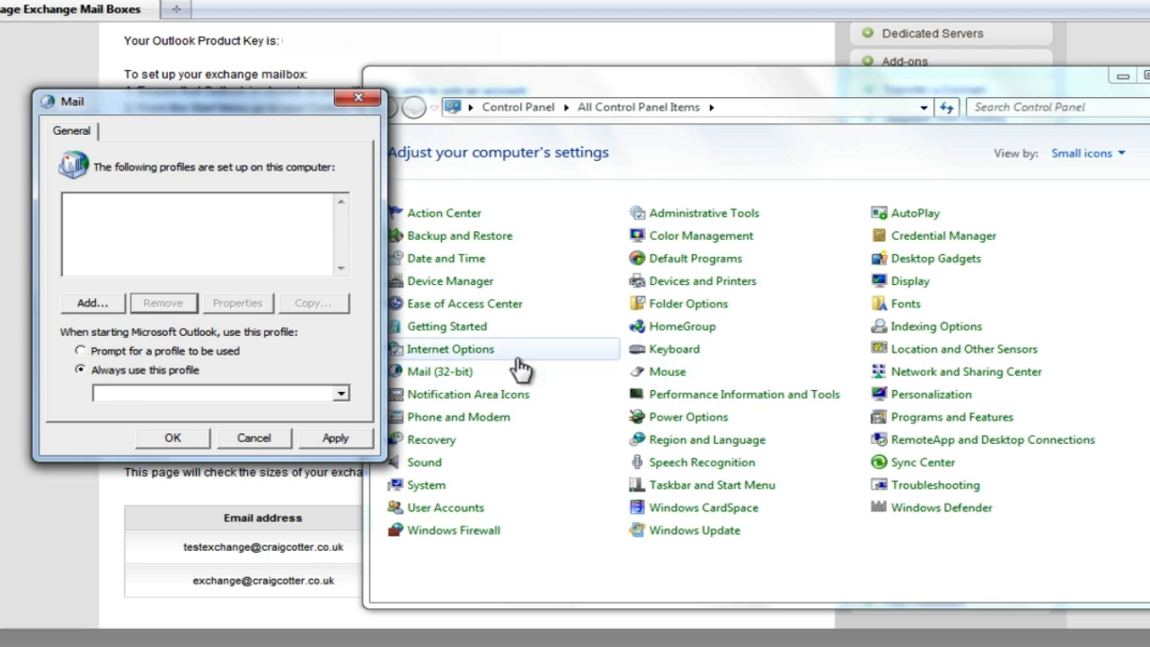
{"action": "left_click", "coordinate": [90, 303]}
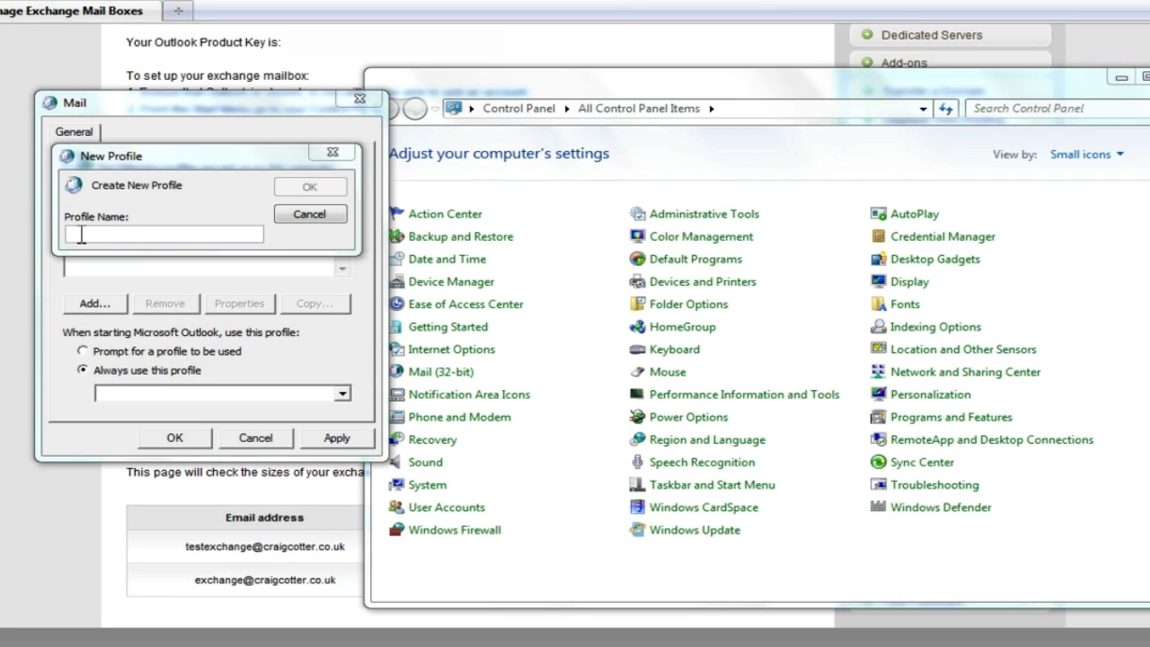
{"action": "type", "text": "Cra"}
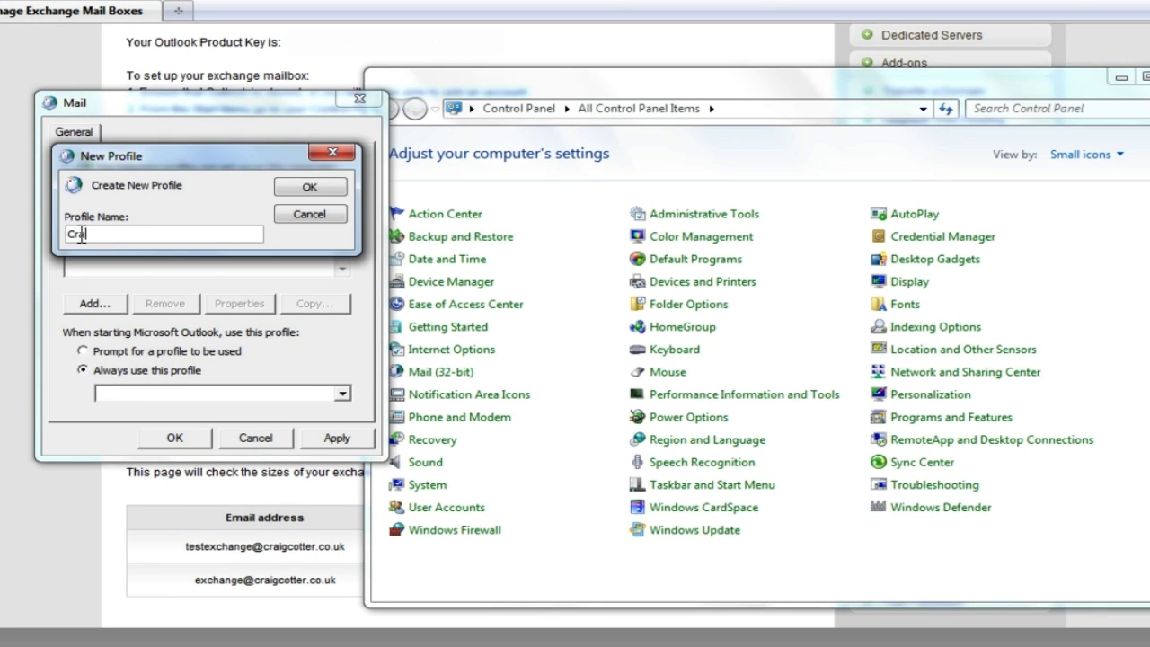
{"action": "type", "text": "ig's mail"}
Choose manual server configuration with the Microsoft Exchange or compatible service type
{"action": "left_click", "coordinate": [319, 189]}
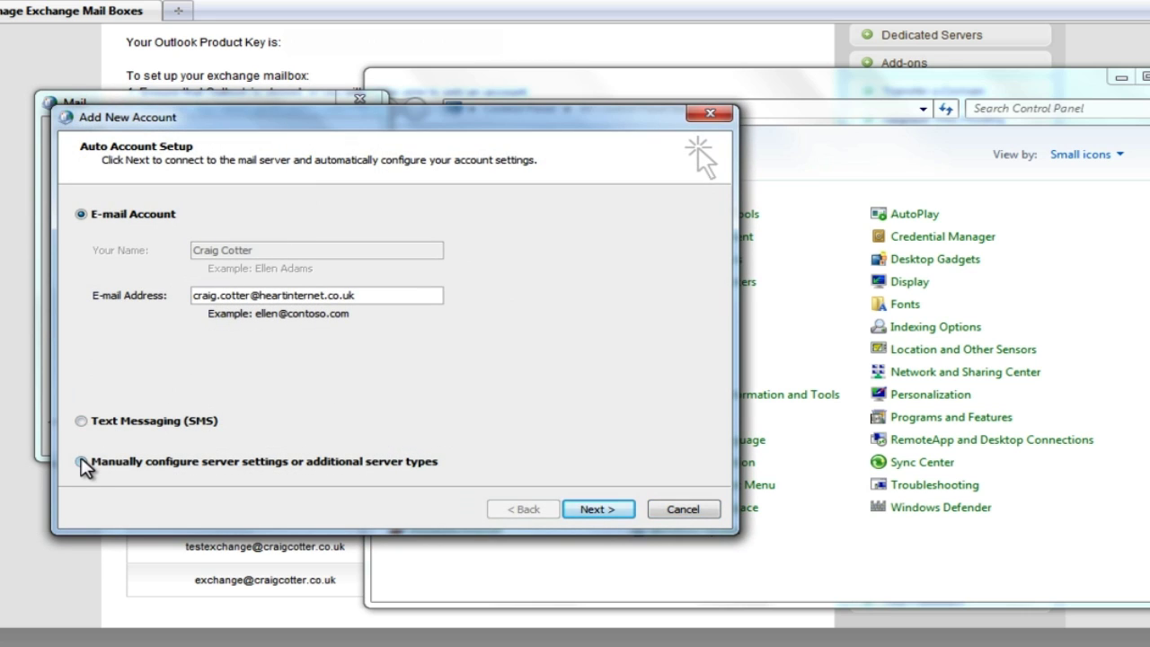
{"action": "left_click", "coordinate": [81, 462]}
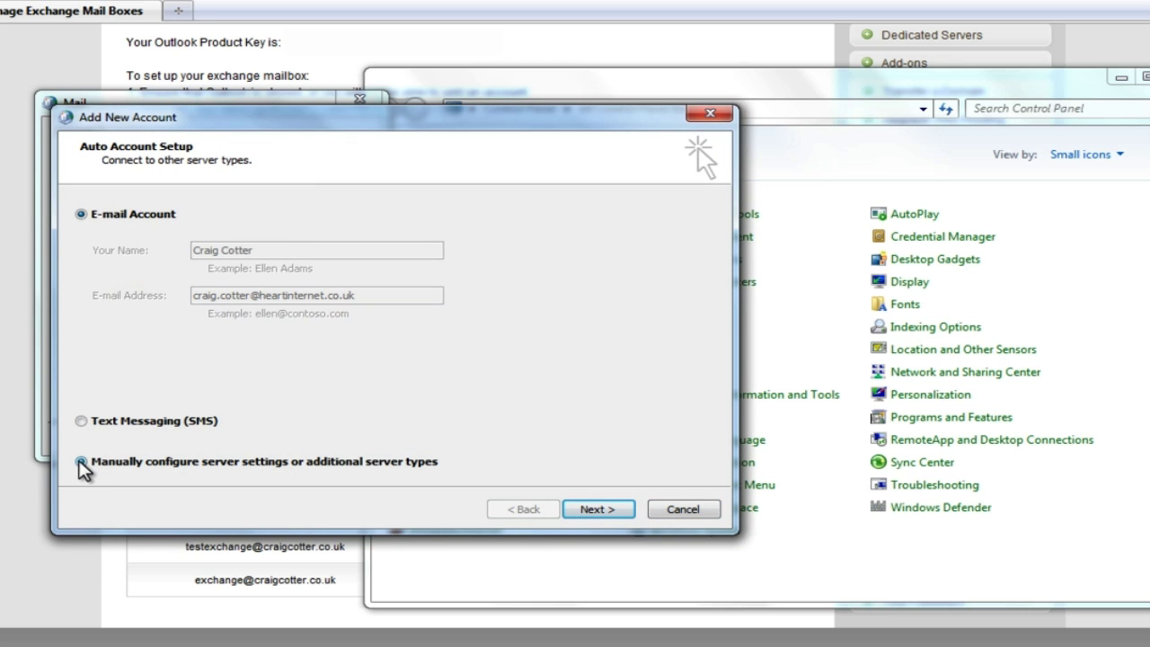
{"action": "left_click", "coordinate": [589, 509]}
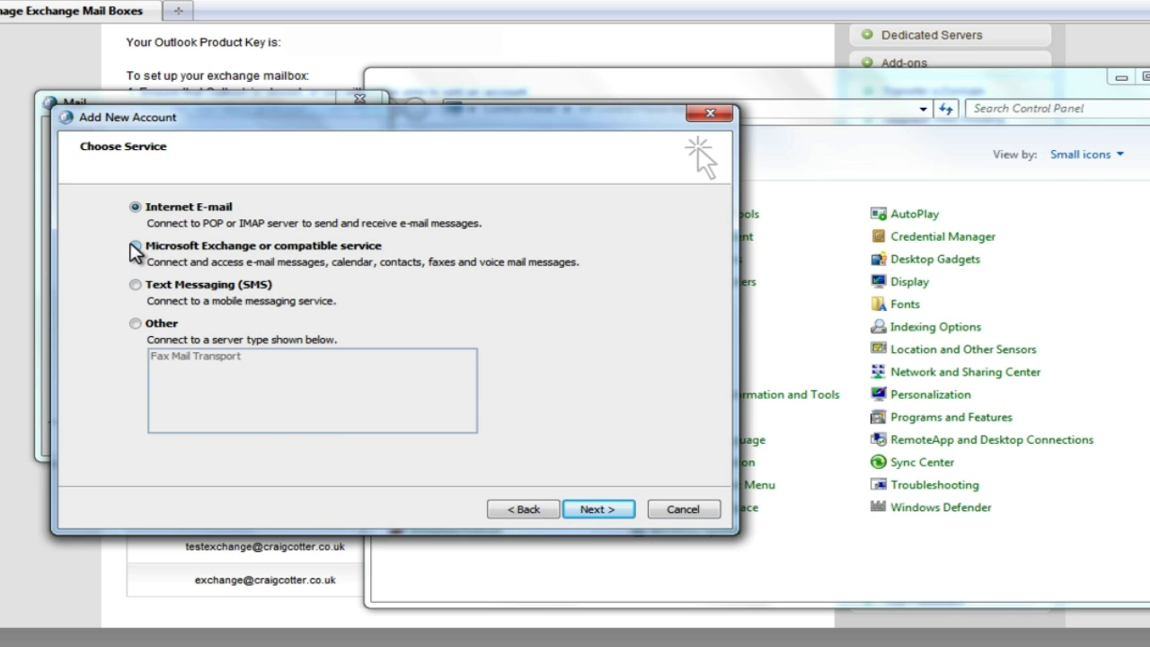
{"action": "left_click", "coordinate": [135, 246]}
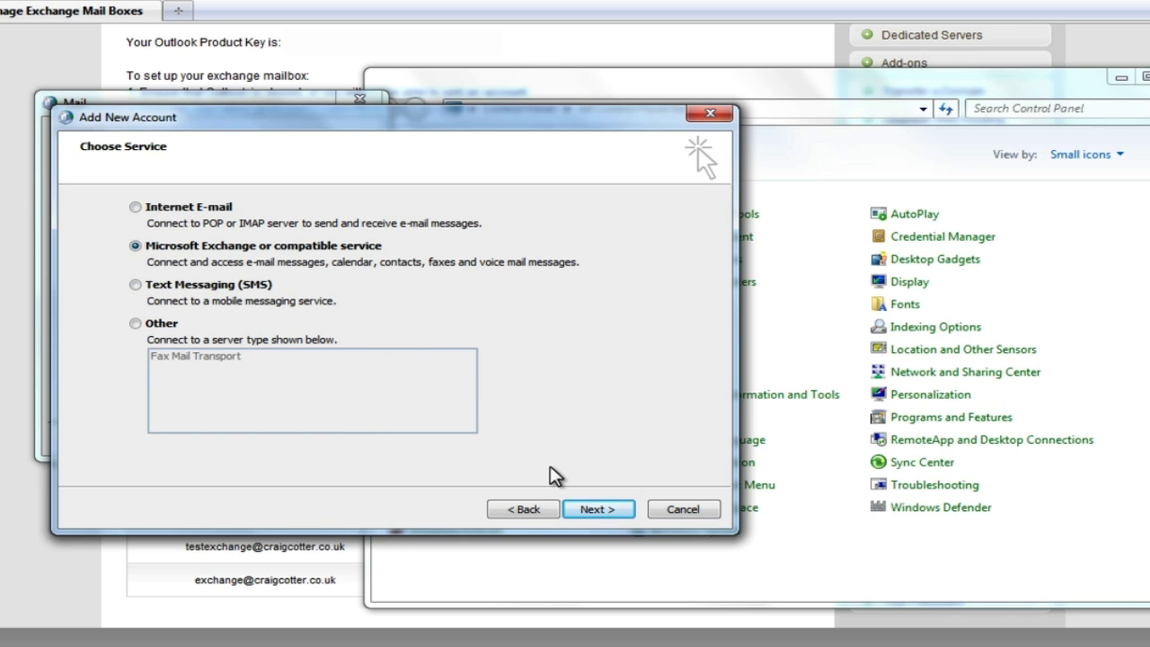
{"action": "left_click", "coordinate": [590, 511]}
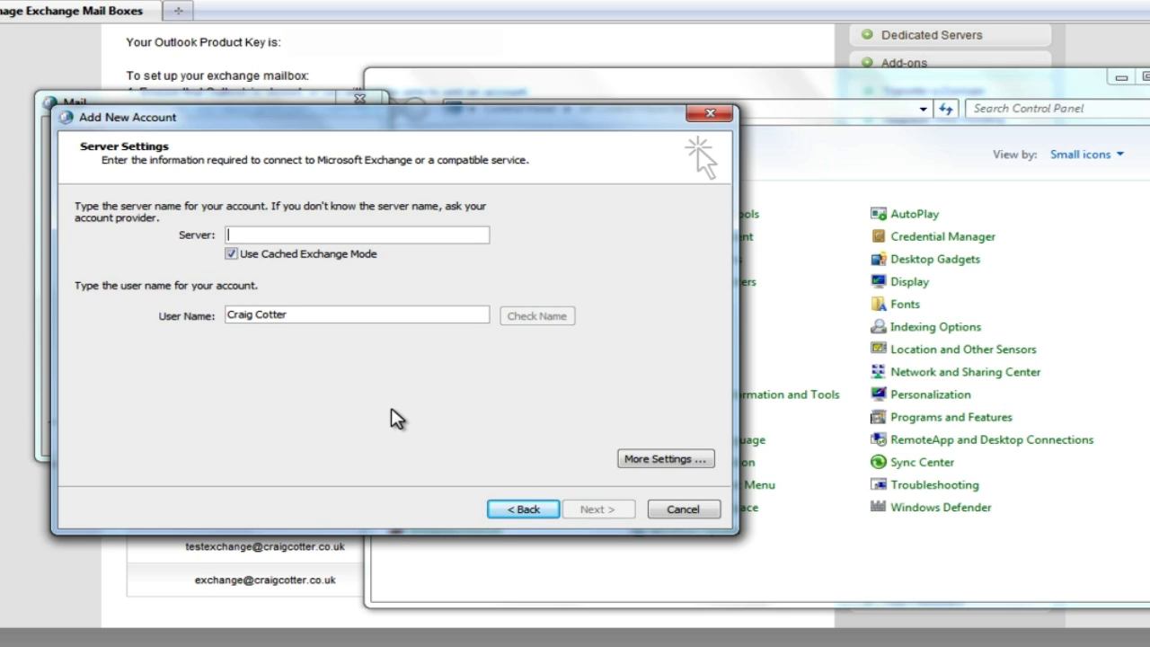
Enter server outlook.exchange-outitgoes.com and replace the user name with the mailbox's e-mail address
{"action": "type", "text": "o"}
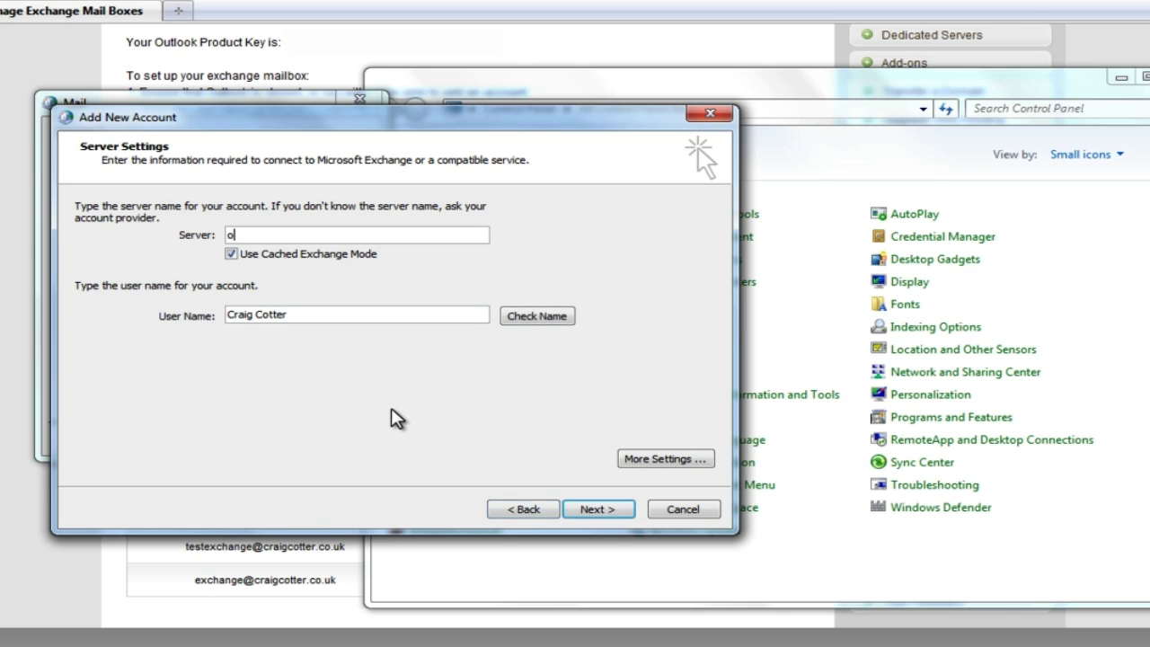
{"action": "type", "text": "utlook.exchange-out"}
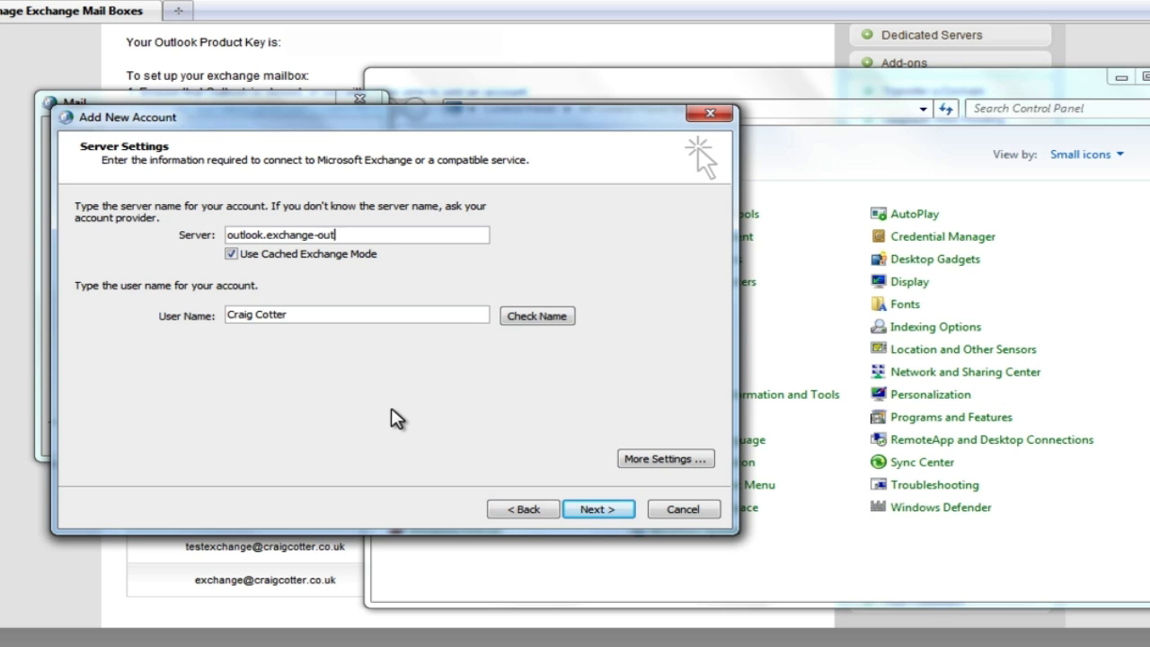
{"action": "type", "text": "itgoes.com"}
{"action": "left_click_drag", "start_coordinate": [307, 315], "coordinate": [178, 312]}
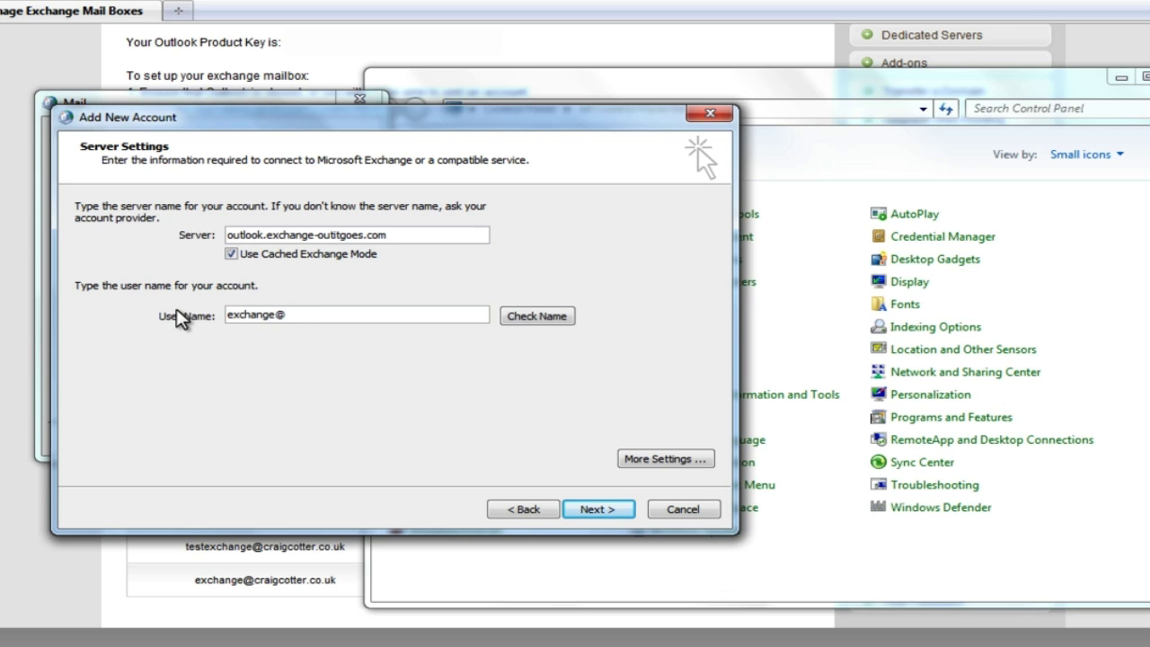
In More Settings, enable Connect using HTTP with proxy address exchange.outitgoes.com
{"action": "left_click", "coordinate": [633, 462]}
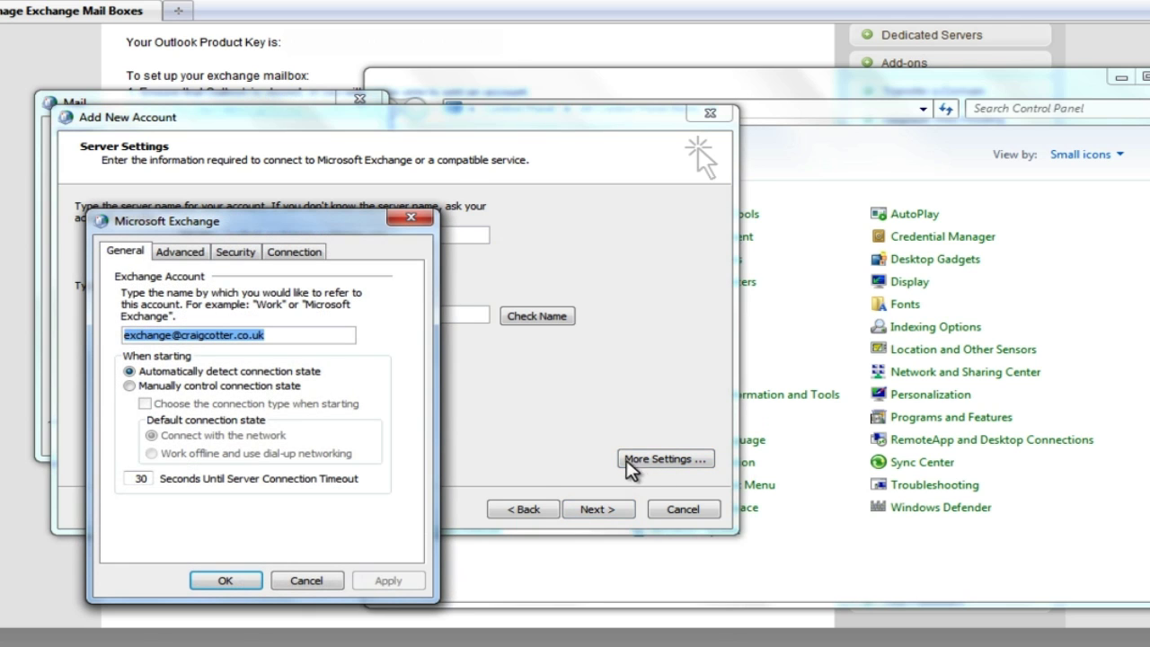
{"action": "left_click", "coordinate": [291, 257]}
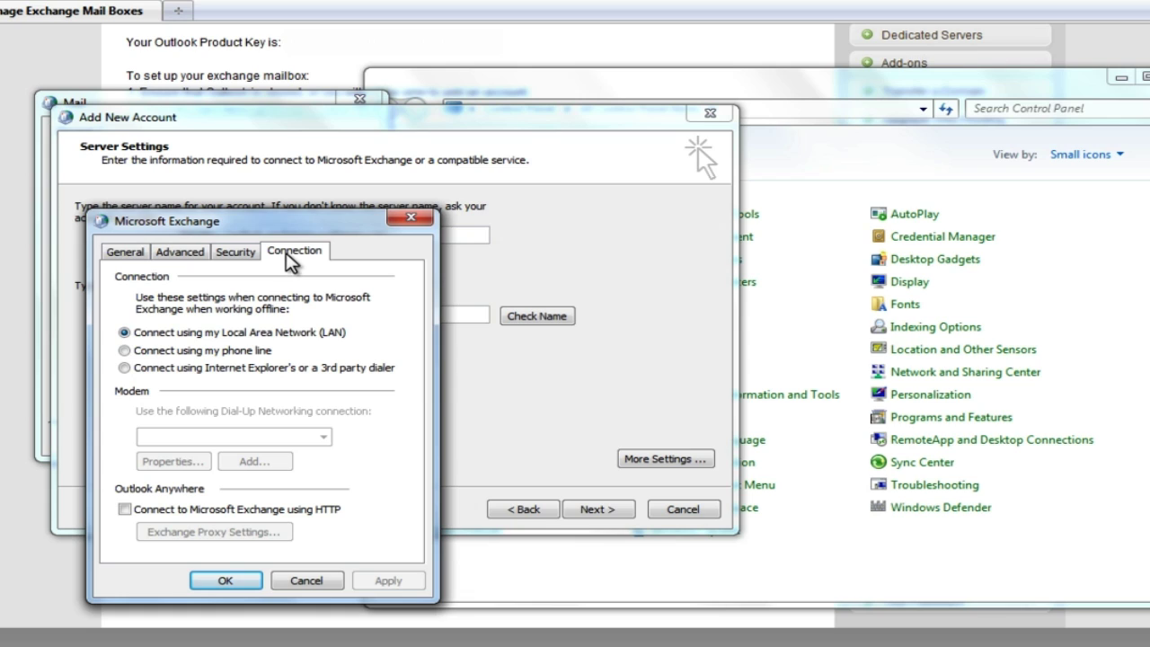
{"action": "left_click", "coordinate": [125, 509]}
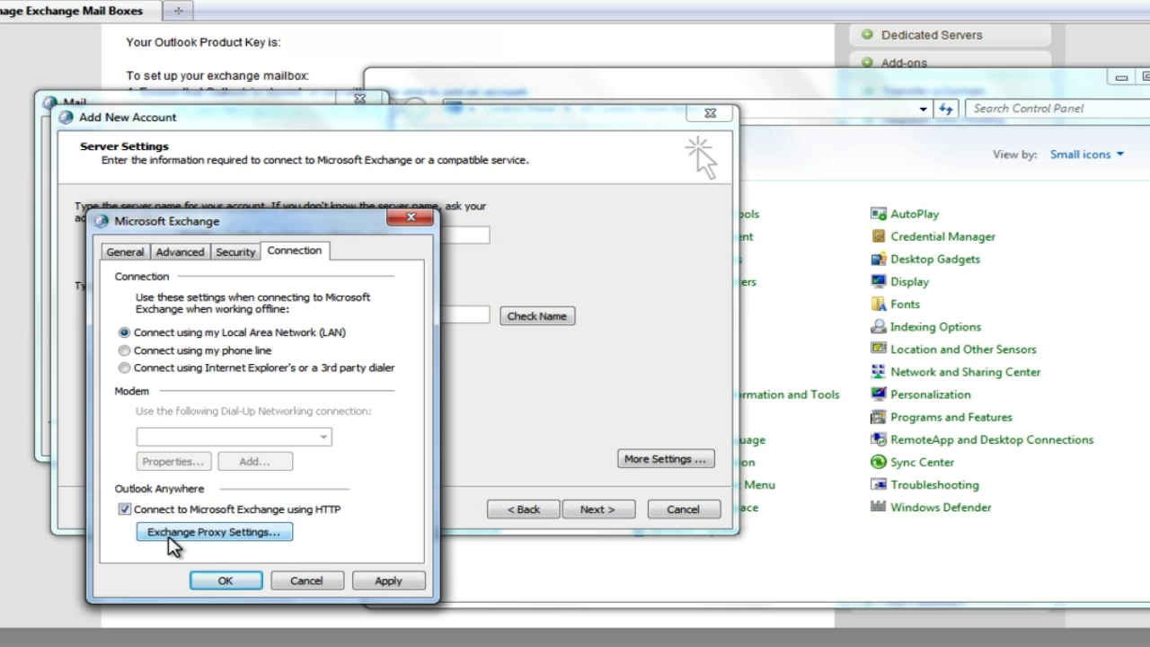
{"action": "left_click", "coordinate": [169, 534]}
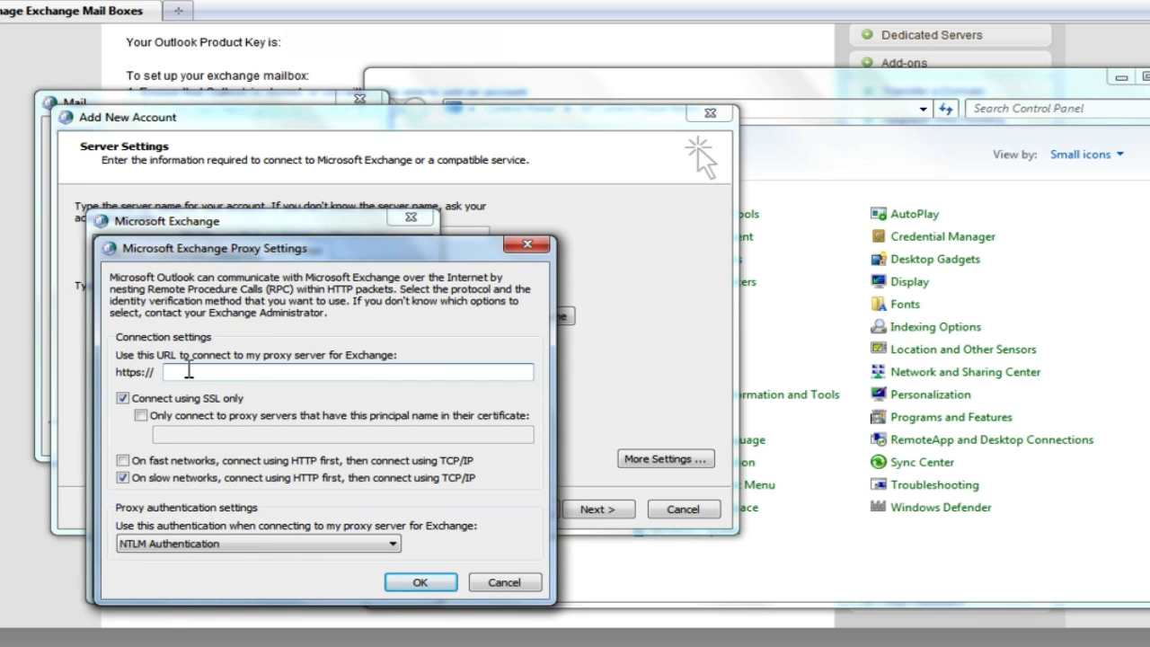
{"action": "type", "text": "exchange.outitgoes.com"}
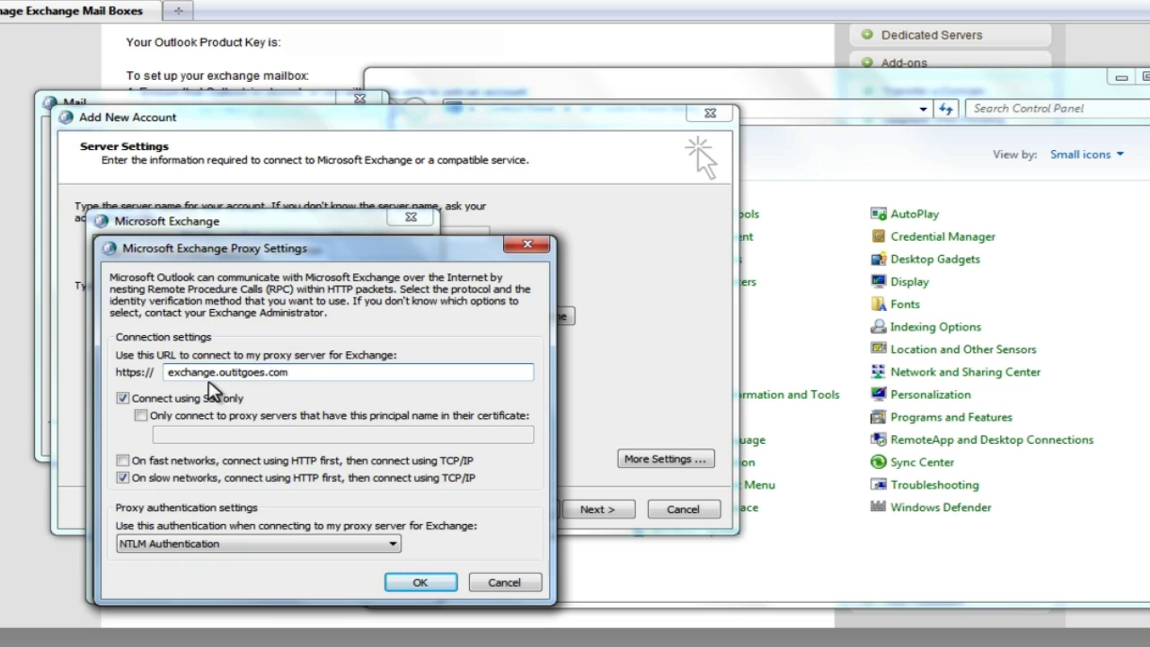
Check the NTLM proxy authentication, apply the connection settings and submit the account settings
{"action": "left_click", "coordinate": [185, 545]}
{"action": "left_click", "coordinate": [409, 583]}
{"action": "left_click", "coordinate": [389, 581]}
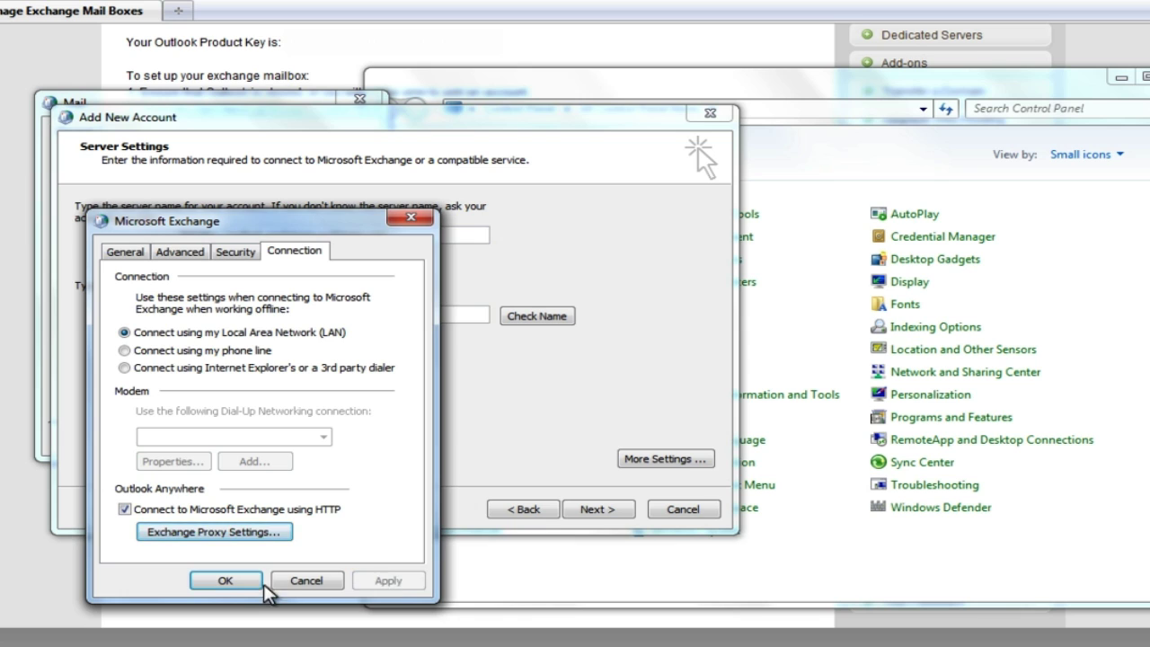
{"action": "left_click", "coordinate": [226, 580]}
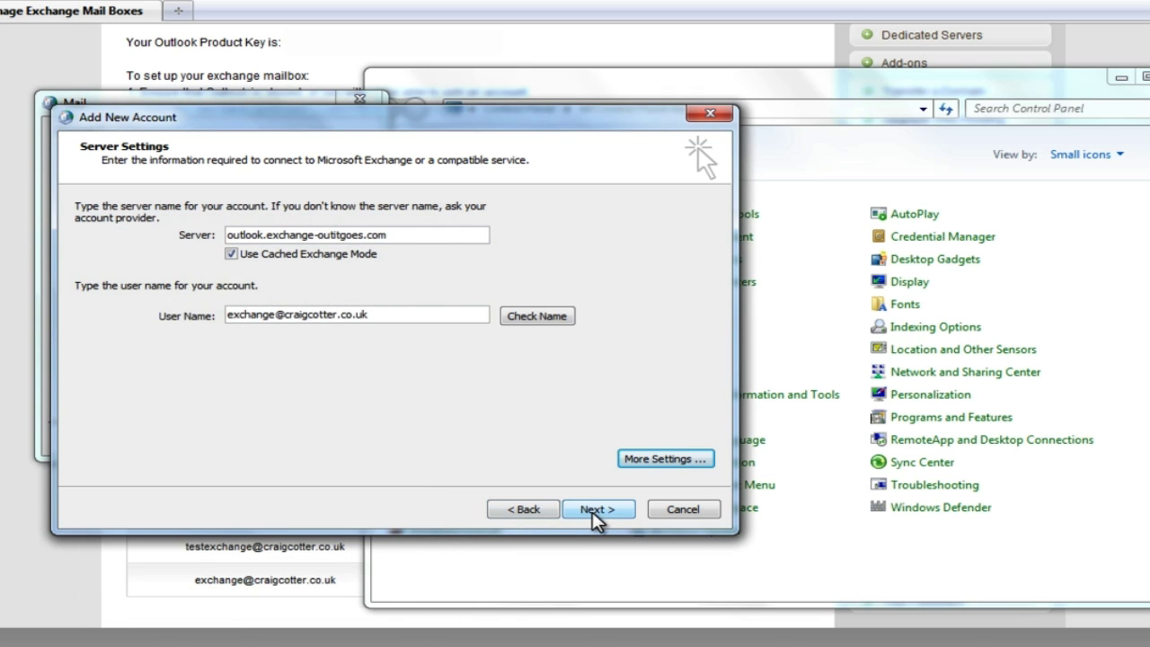
{"action": "left_click", "coordinate": [594, 510]}
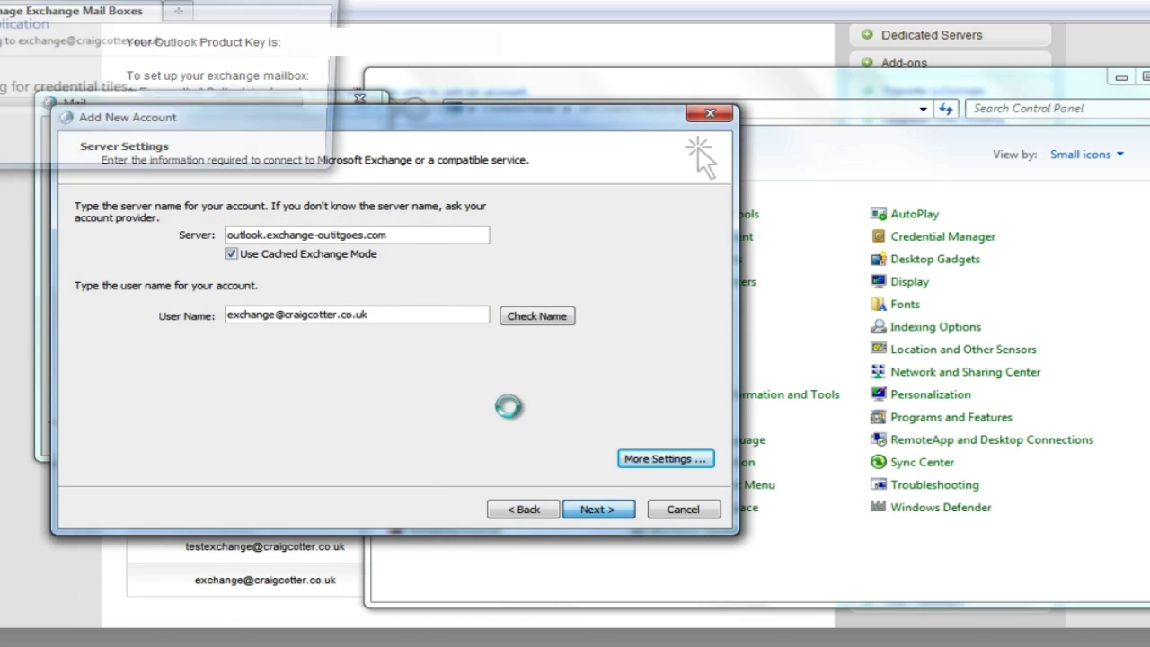